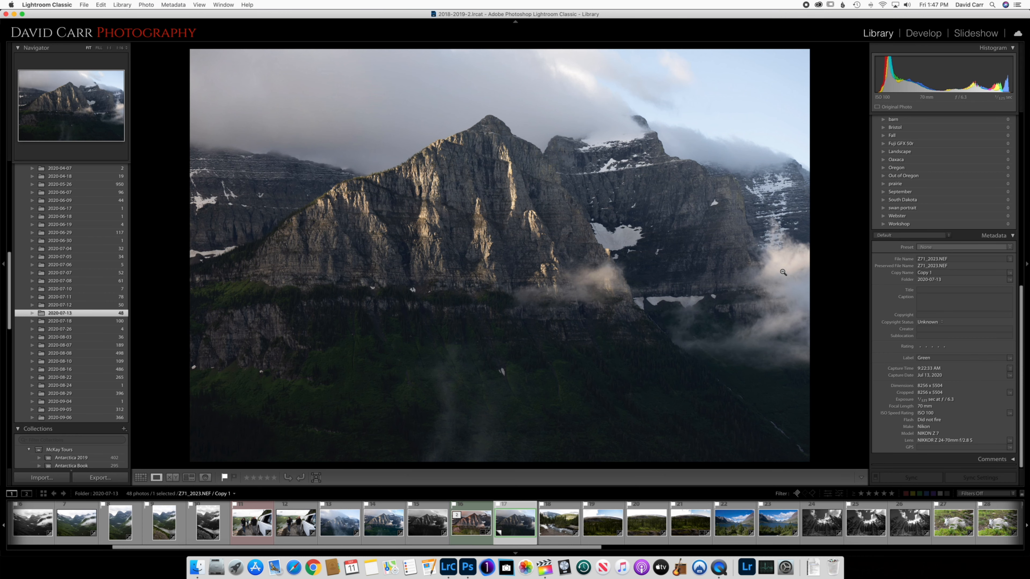
- Crop the photo tighter around the main peak to about 6948 x 4632 at the original aspect ratio, trimming the cloudy slope beside it
key("r")
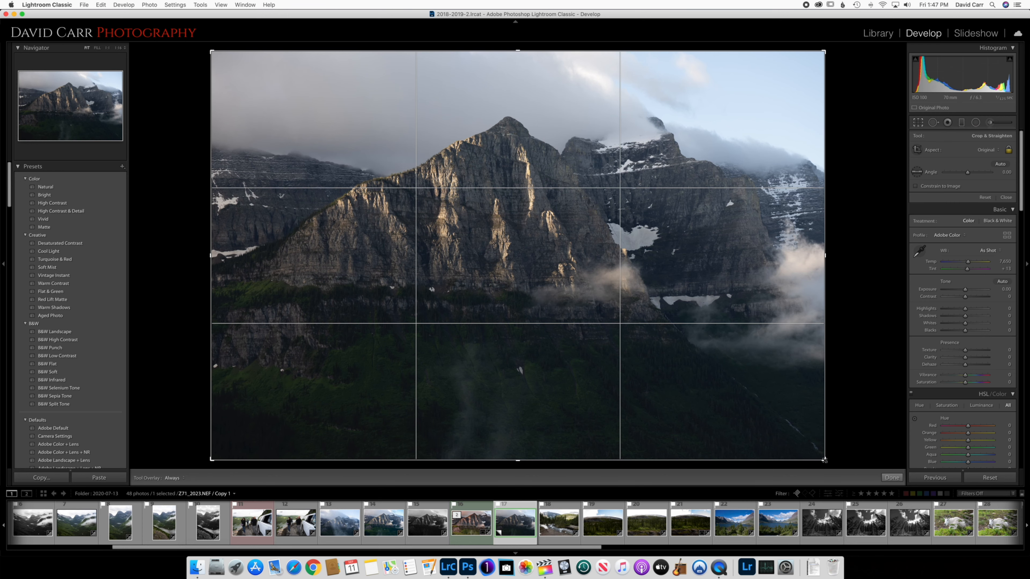
left_click_drag(824, 460, 793, 435)
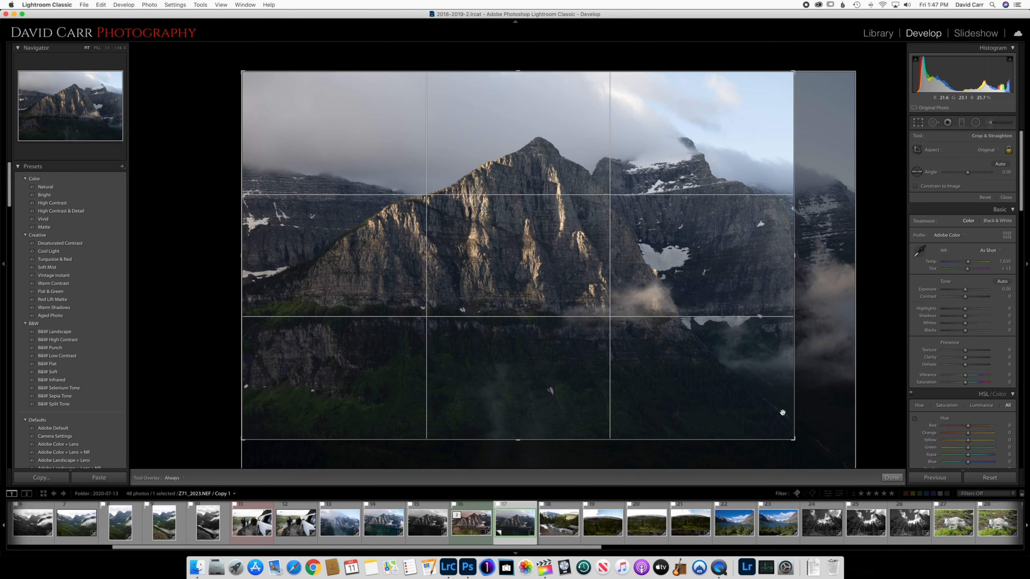
left_click(792, 439)
left_click_drag(793, 438, 776, 427)
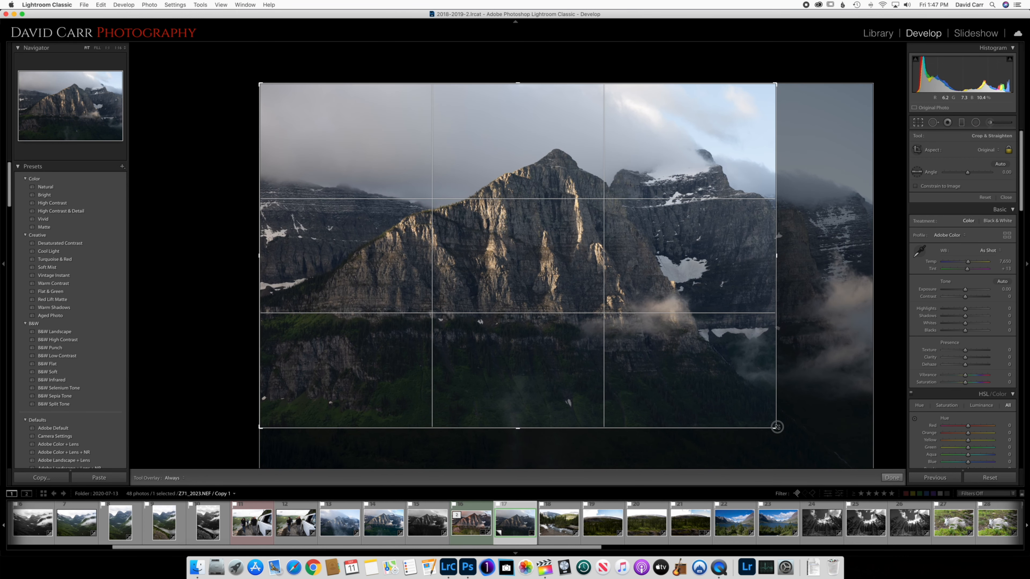
left_click_drag(777, 427, 776, 426)
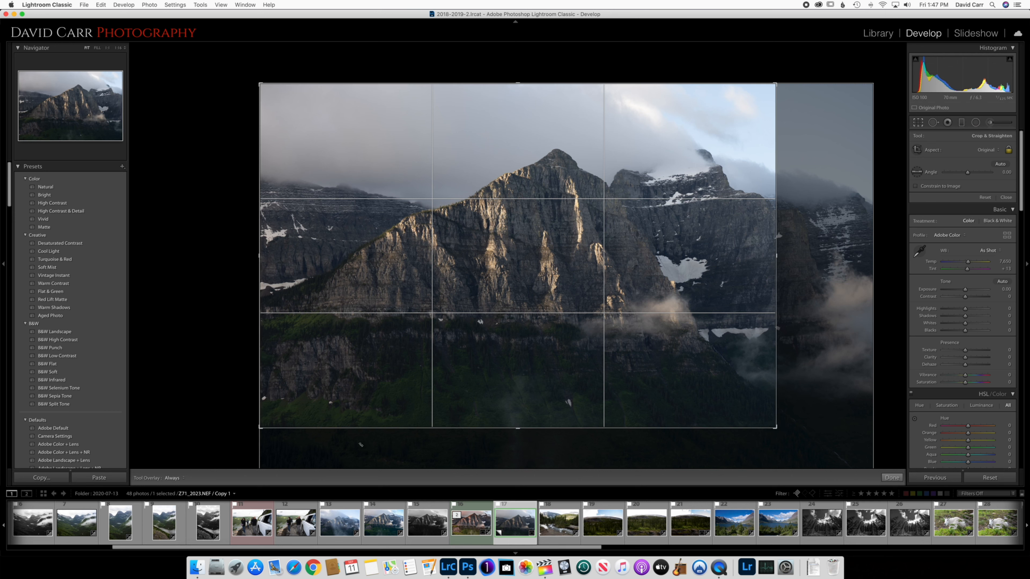
left_click_drag(462, 392, 465, 376)
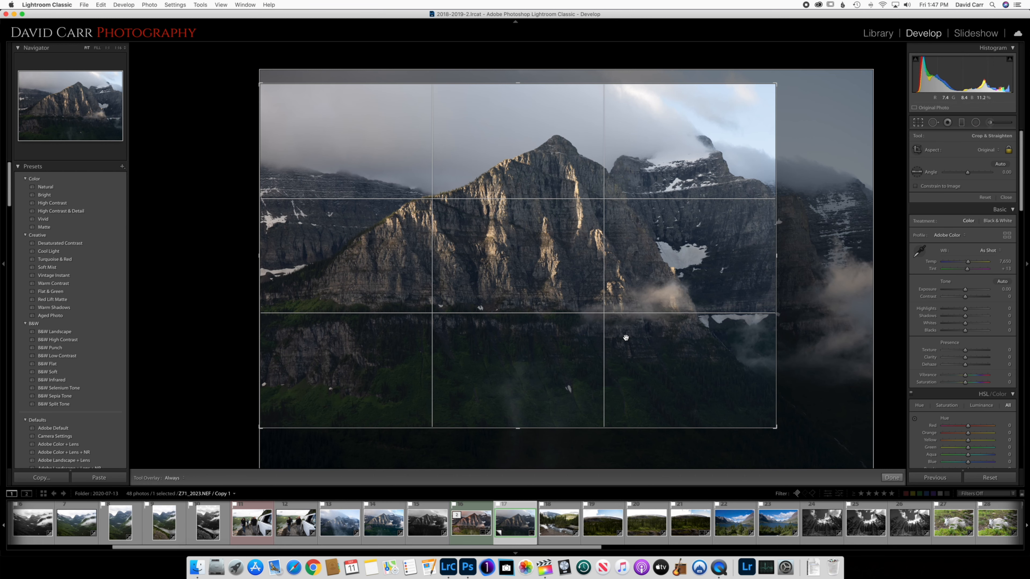
left_click_drag(626, 337, 626, 339)
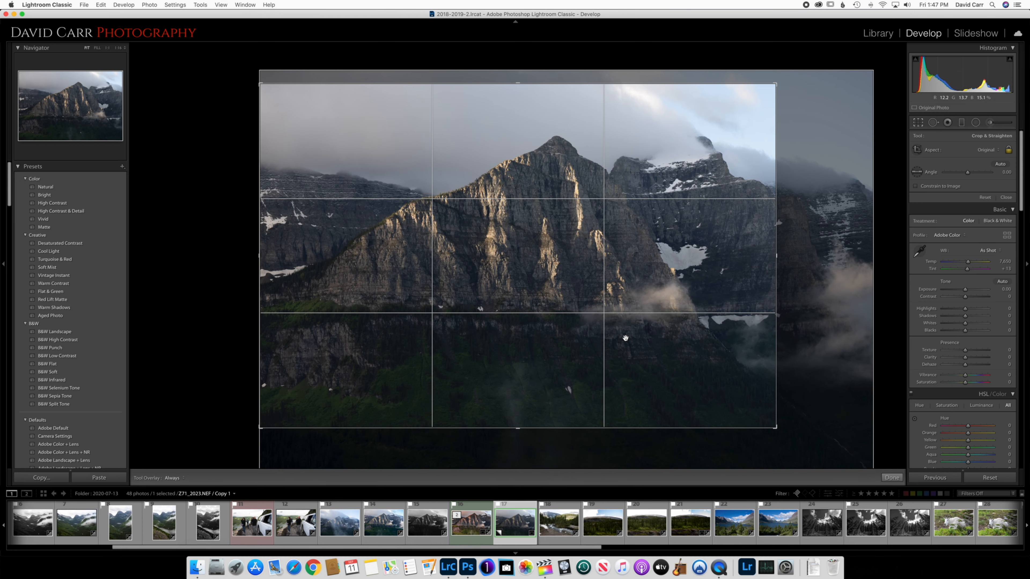
key("Return")
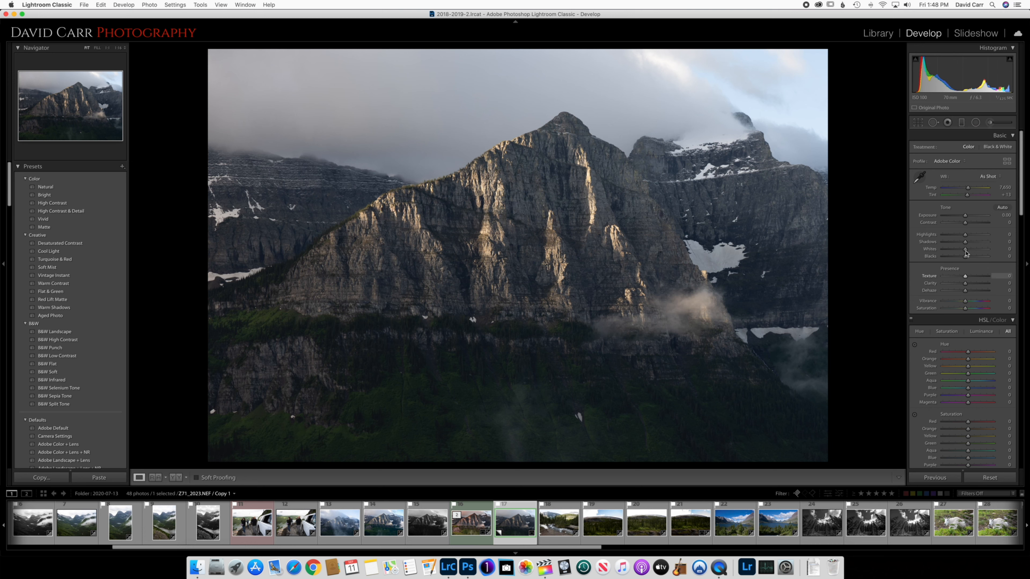
- Raise the sharpening amount to 90
scroll(980, 414, "down", 5)
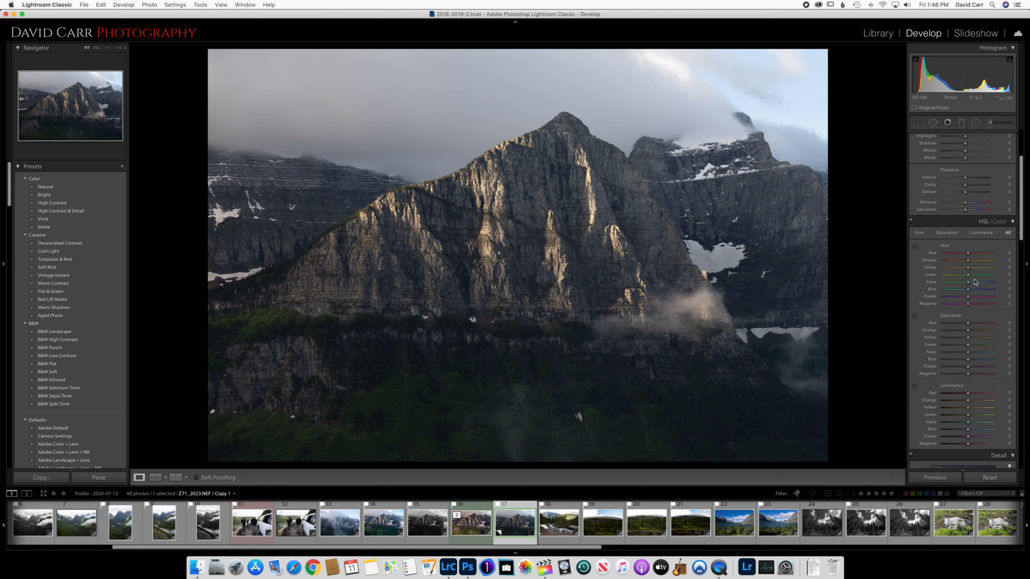
scroll(980, 414, "down", 10)
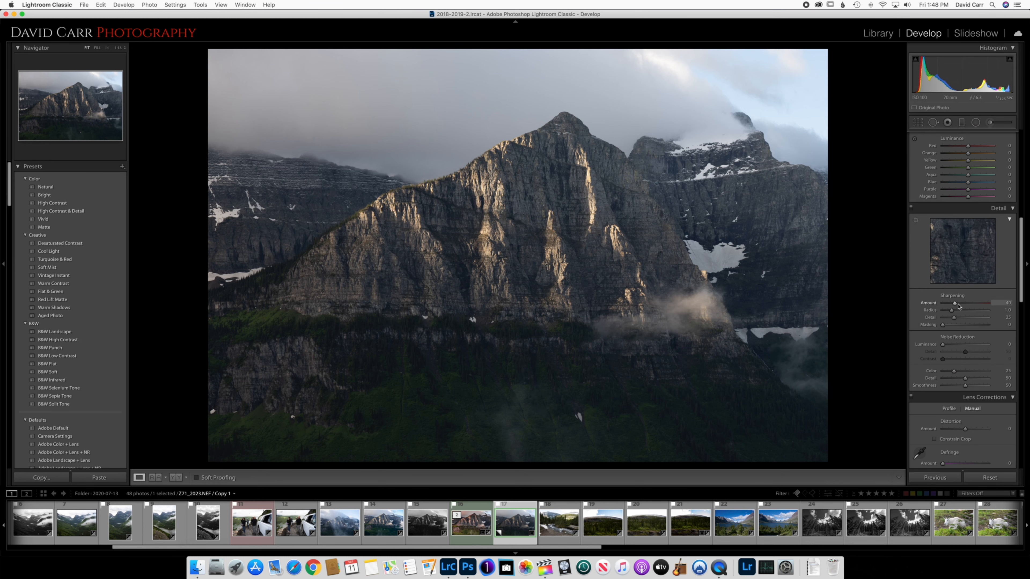
left_click(954, 304)
left_click_drag(955, 304, 965, 305)
left_click_drag(967, 305, 971, 304)
- Examine the sharpness of the forest and sunlit rock face at 4:1 and 2:1 zoom
left_click(118, 48)
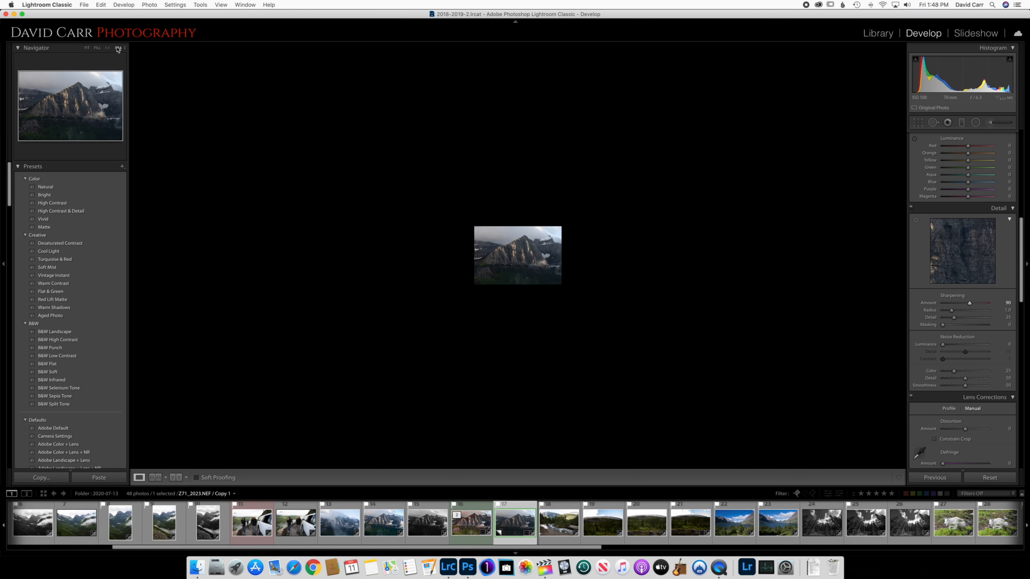
left_click(119, 48)
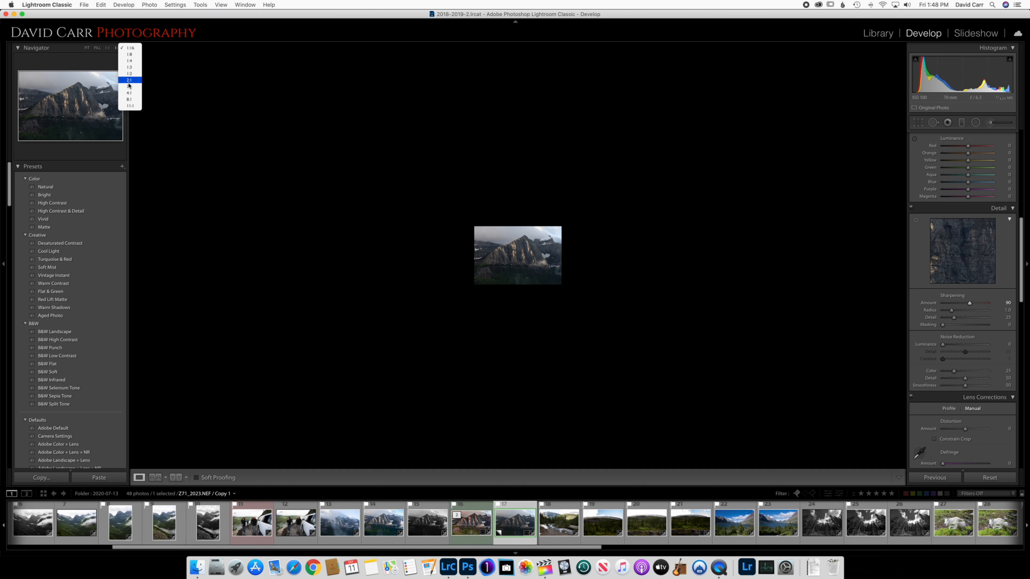
left_click(130, 93)
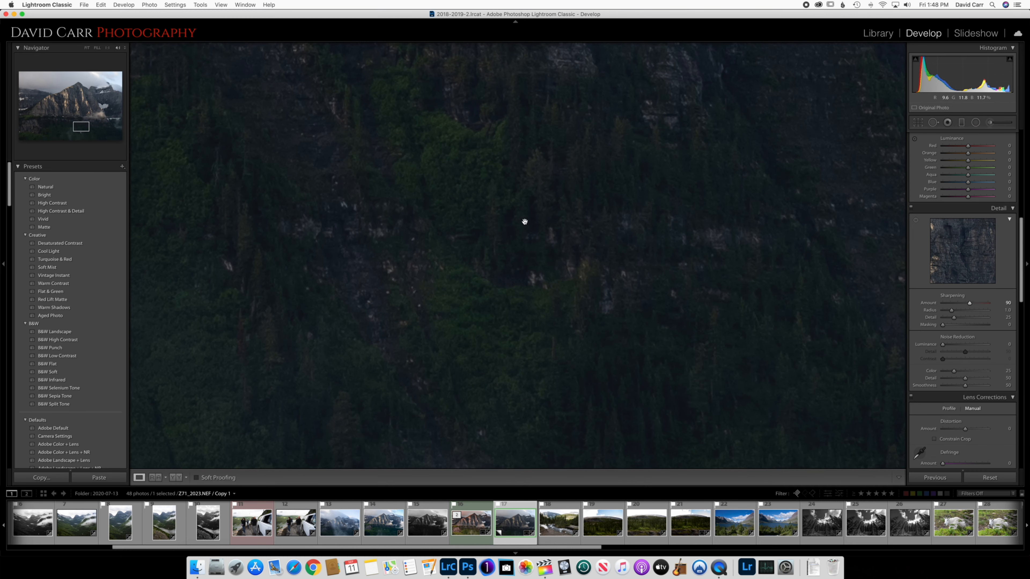
left_click_drag(569, 409, 572, 434)
left_click_drag(553, 145, 603, 410)
left_click_drag(516, 213, 597, 420)
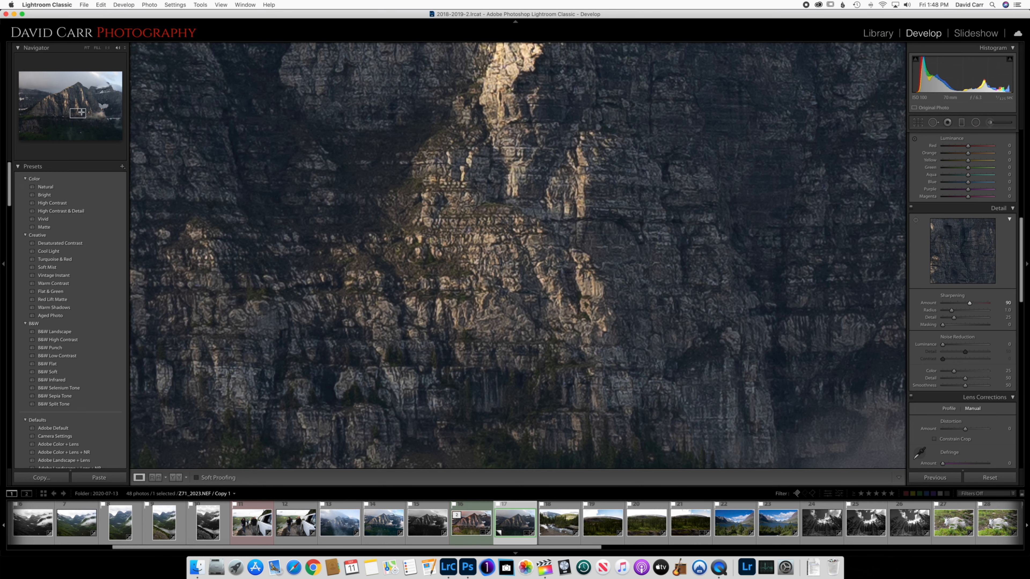
mouse_move(77, 113)
left_mouse_down()
mouse_move(74, 105)
mouse_move(85, 103)
left_mouse_up()
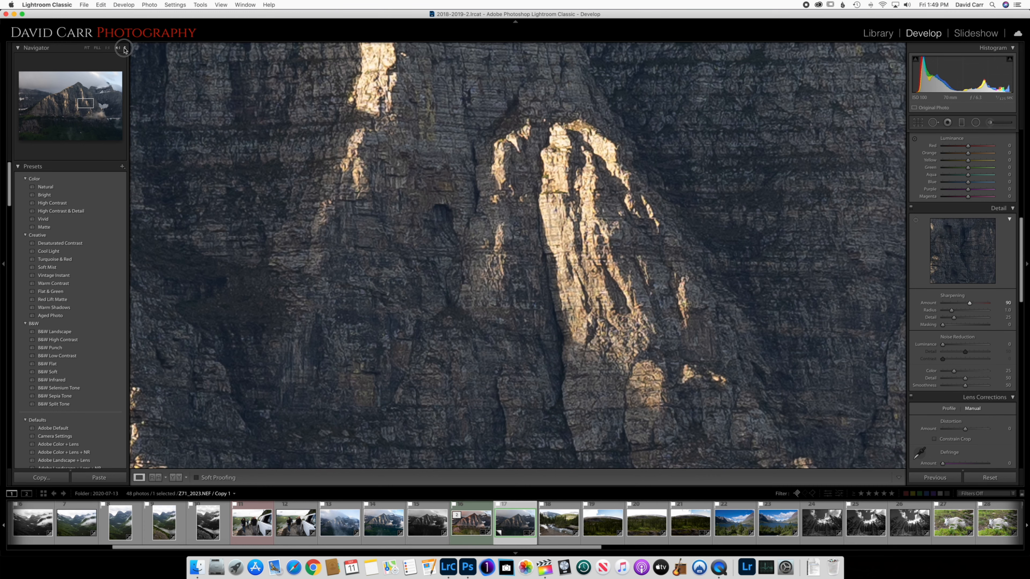
left_click(121, 49)
left_click(129, 36)
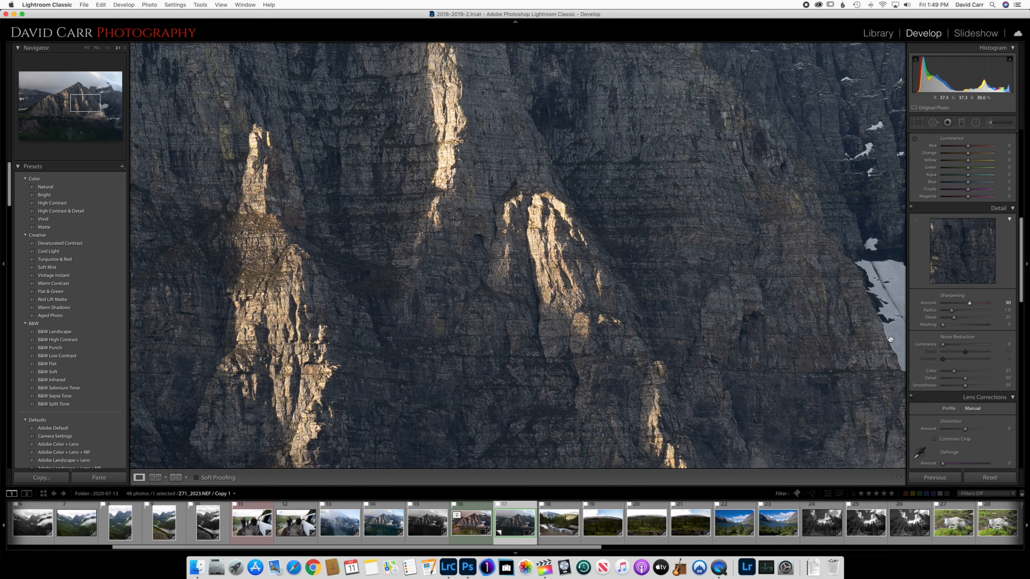
- Set the sharpening amount to 80 while judging the rock detail close up, and return to the fitted view
left_click(969, 304)
left_click_drag(969, 305, 998, 307)
left_click_drag(989, 303, 968, 305)
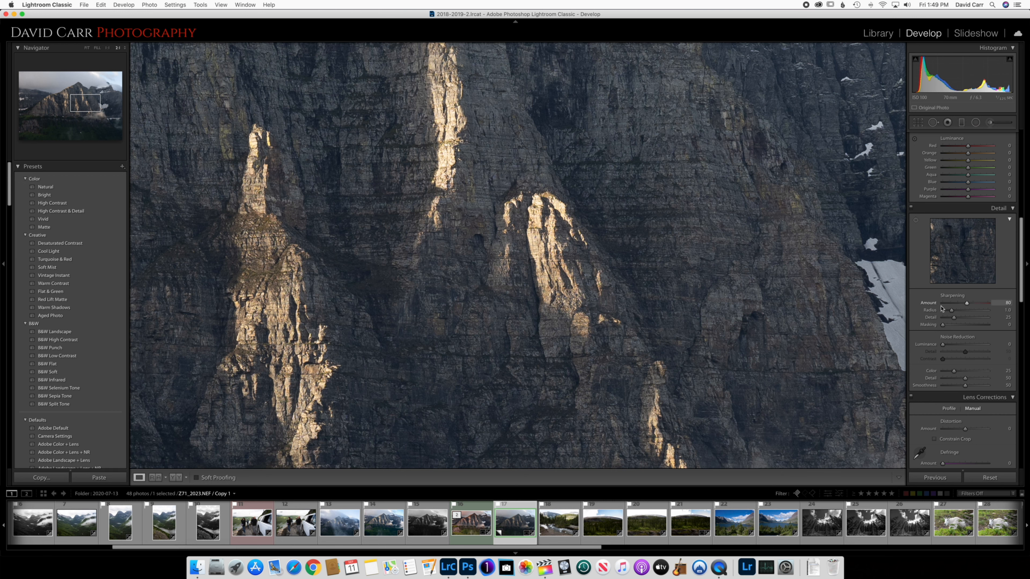
left_click(88, 48)
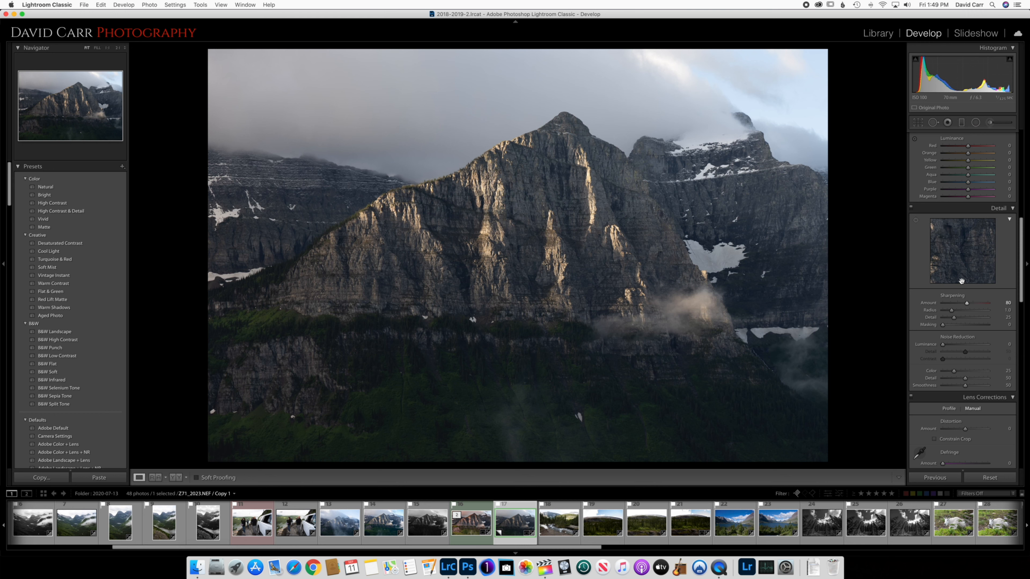
- Brighten the photo by setting Exposure to +0.80, and set Contrast to +5
scroll(976, 286, "up", 10)
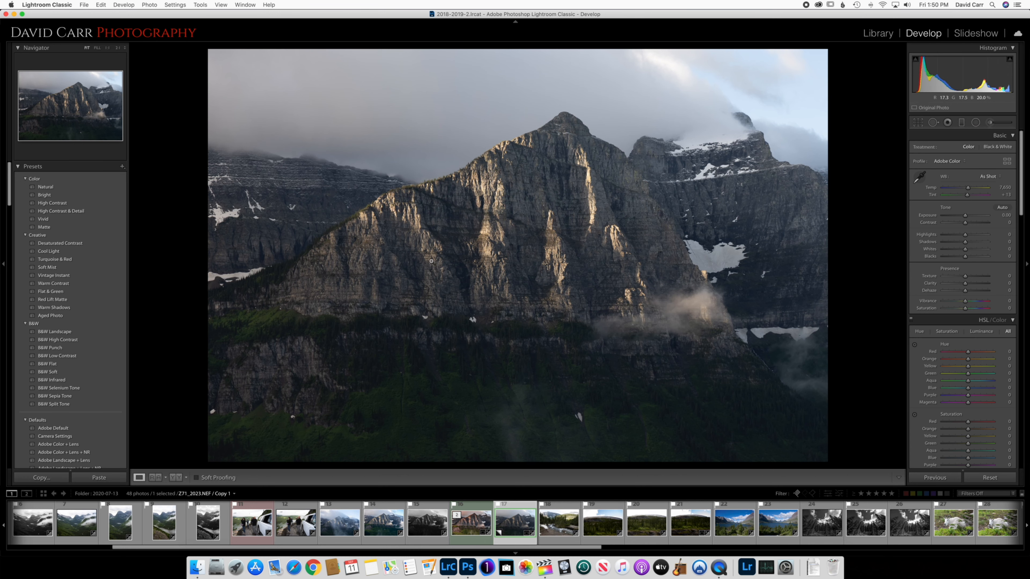
left_click(878, 33)
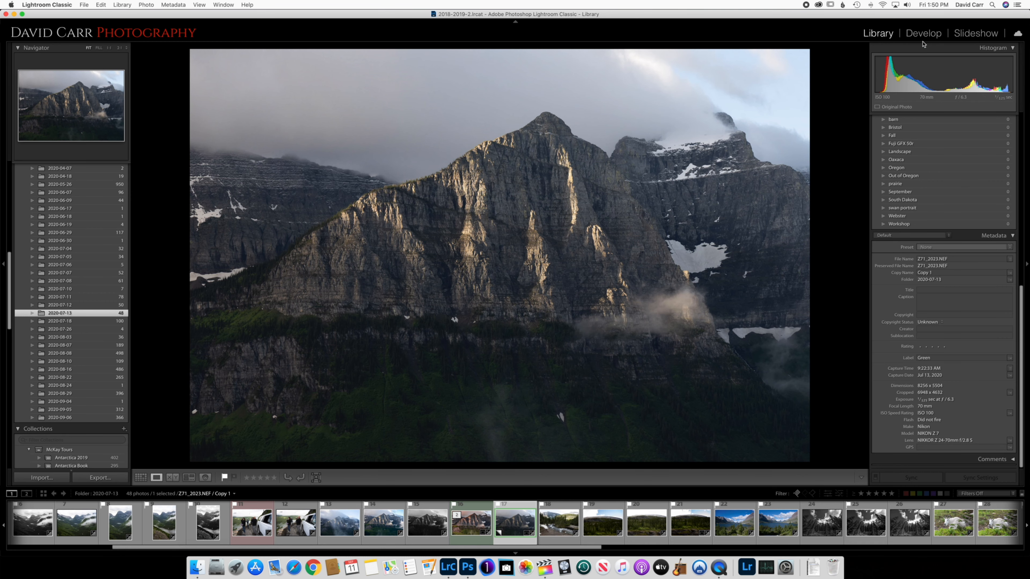
left_click(929, 34)
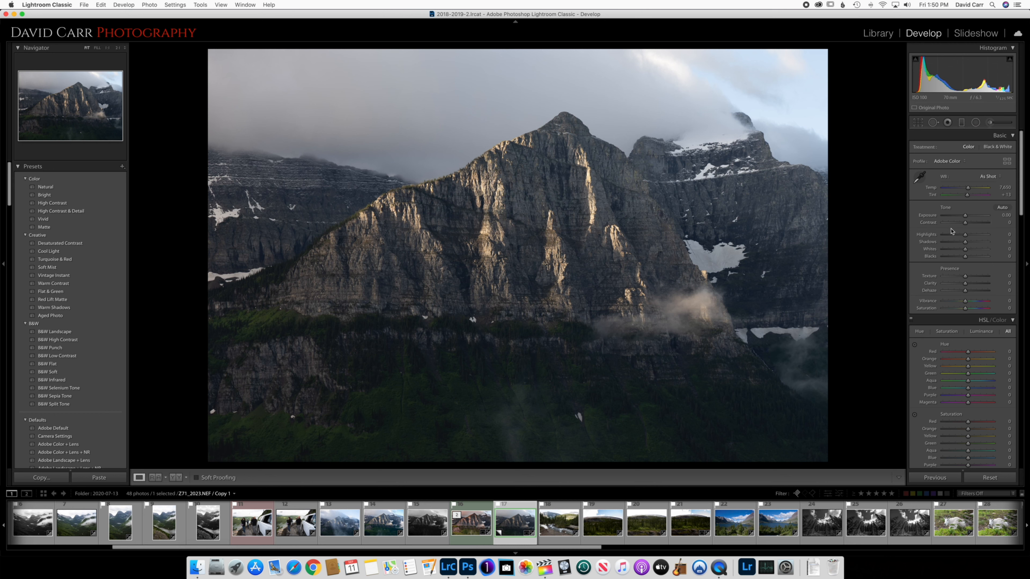
left_click(965, 218)
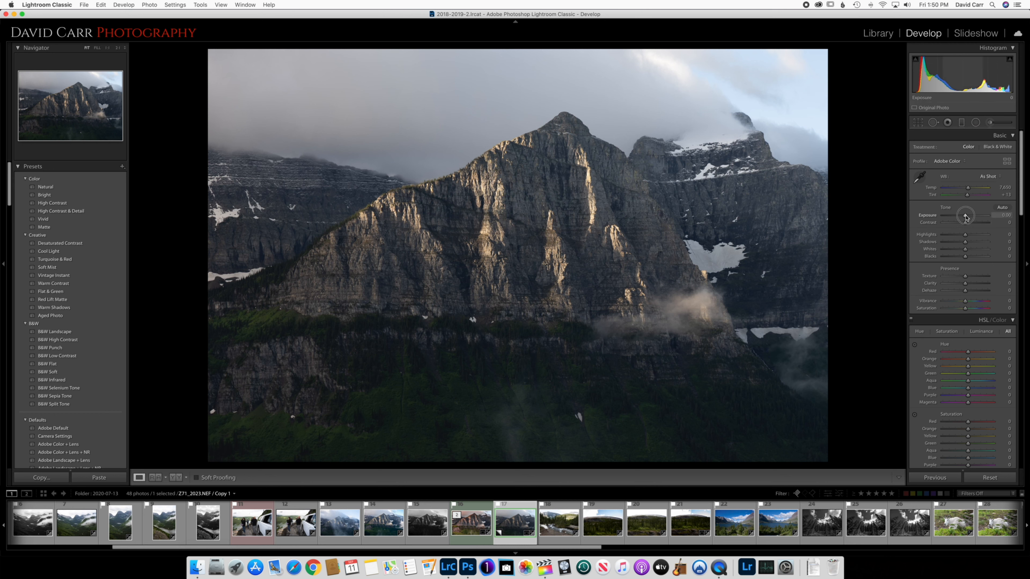
left_click_drag(966, 218, 970, 217)
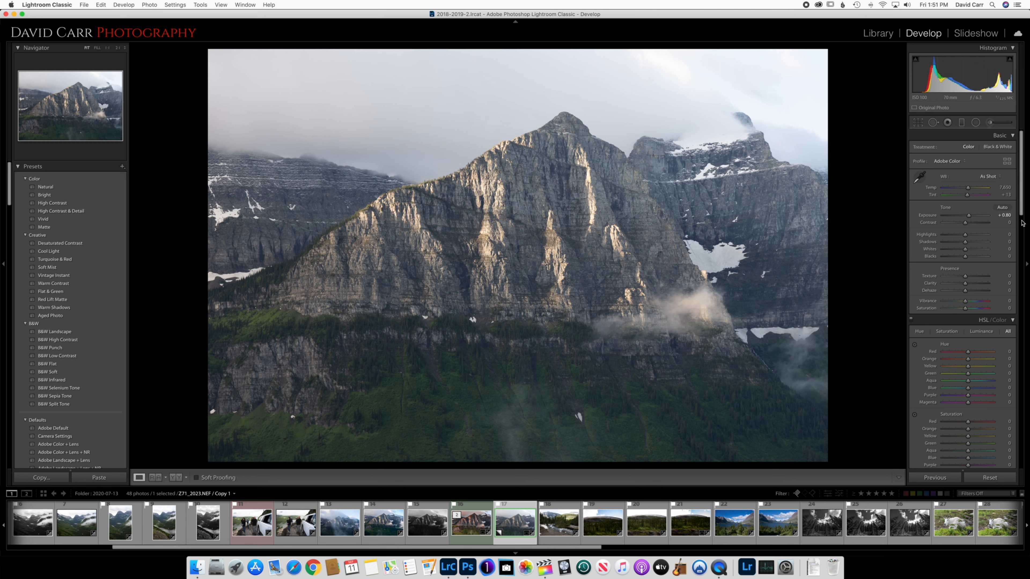
scroll(978, 231, "down", 1)
left_click_drag(966, 223, 966, 223)
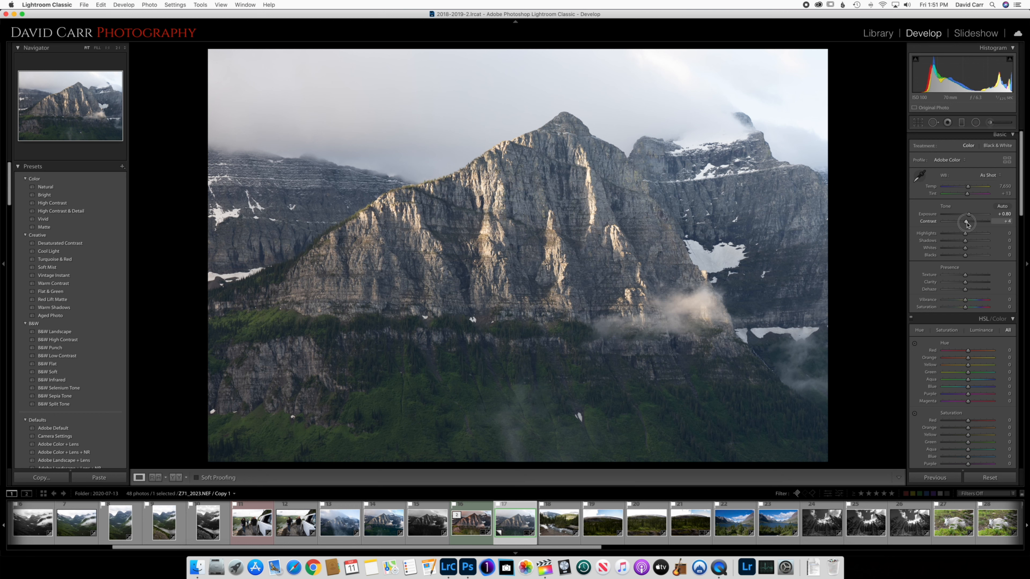
left_click_drag(967, 223, 967, 224)
- Recover detail in the bright clouds by setting Highlights to -65
left_click(966, 235)
left_click_drag(966, 236, 951, 236)
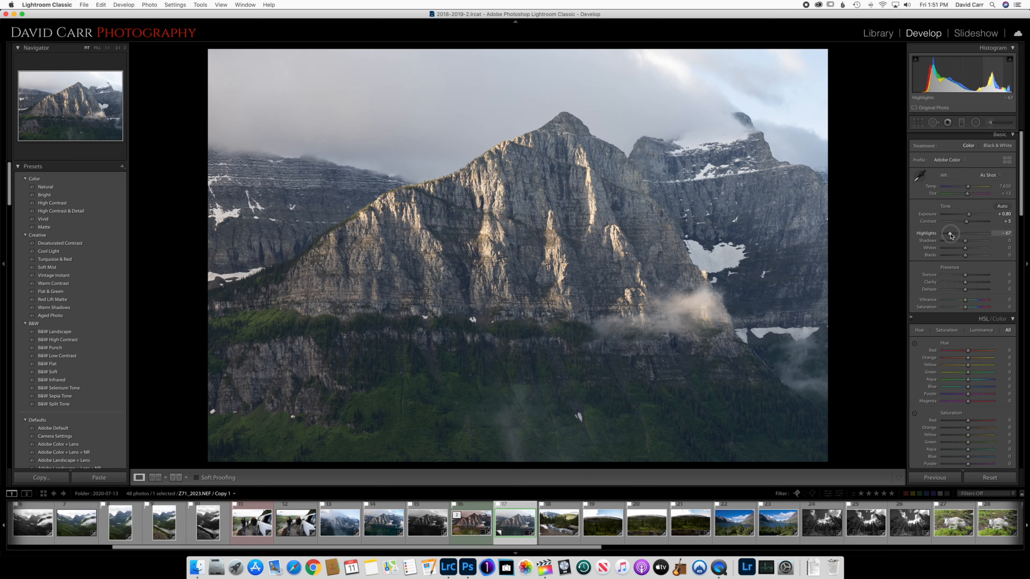
mouse_move(951, 236)
left_mouse_down()
mouse_move(968, 236)
mouse_move(952, 237)
left_mouse_up()
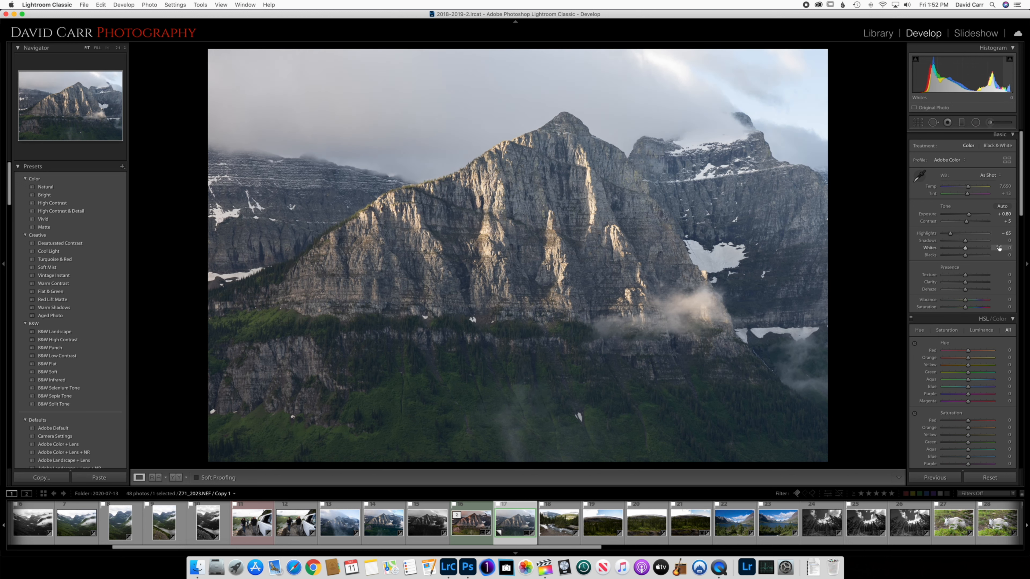
- Open up the dark areas by setting Shadows to +82, and set Blacks to -14
left_click_drag(966, 240, 985, 241)
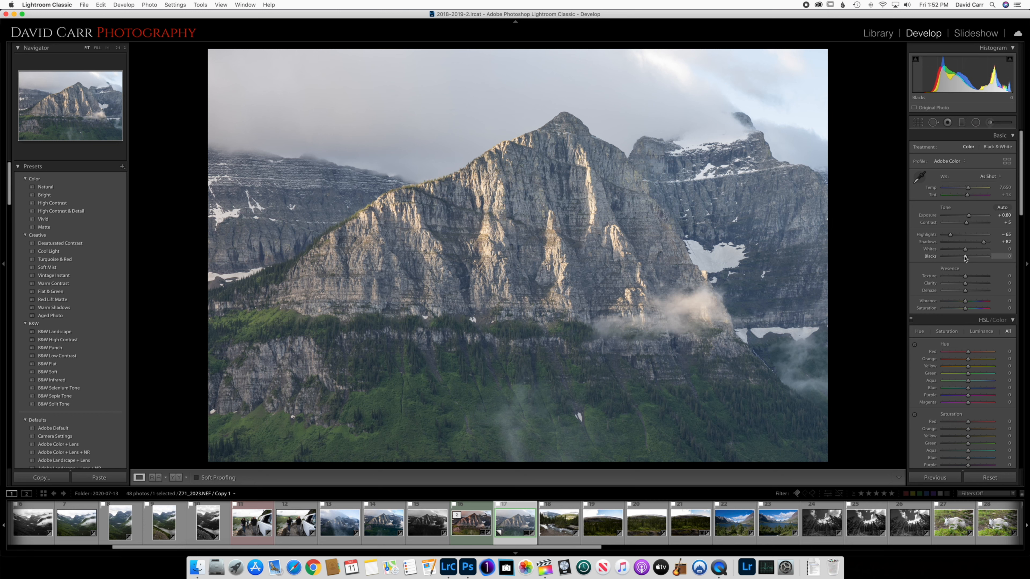
left_click_drag(965, 258, 961, 258)
left_click_drag(962, 258, 961, 259)
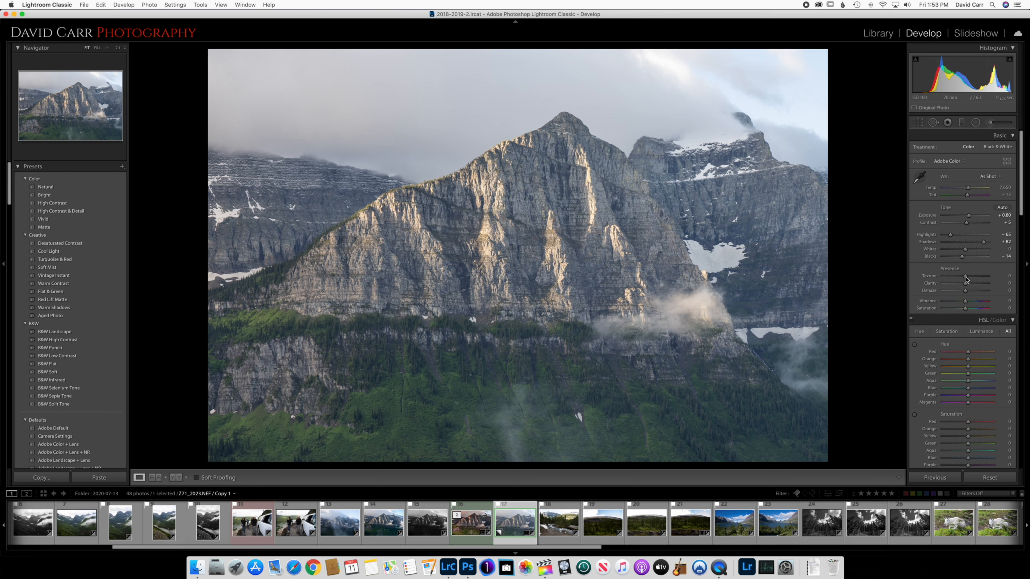
- Set Dehaze to +67 and compare with the unedited photo by resetting all settings and undoing the reset
left_click(965, 291)
left_click_drag(966, 292, 973, 294)
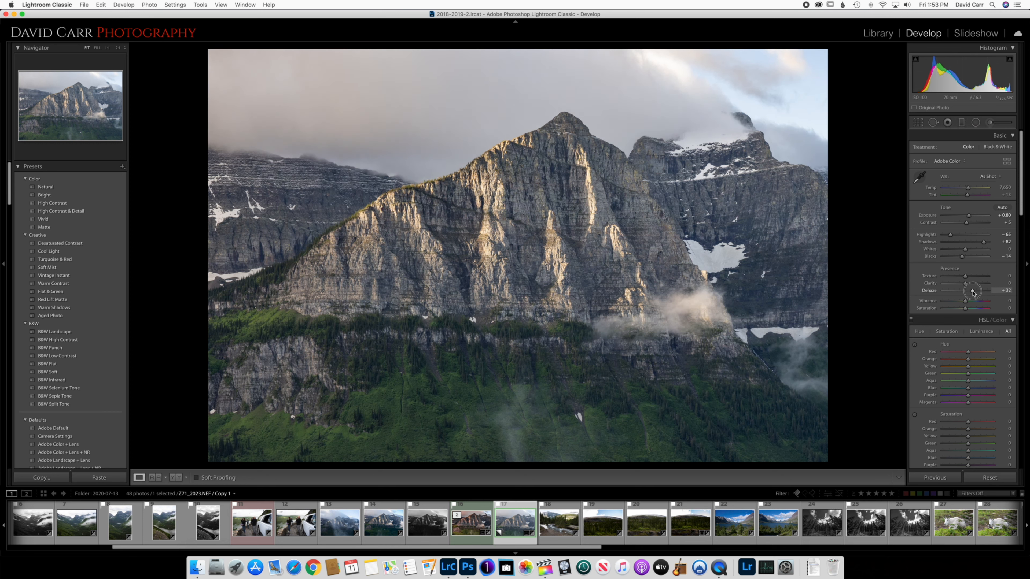
left_click_drag(973, 293, 981, 293)
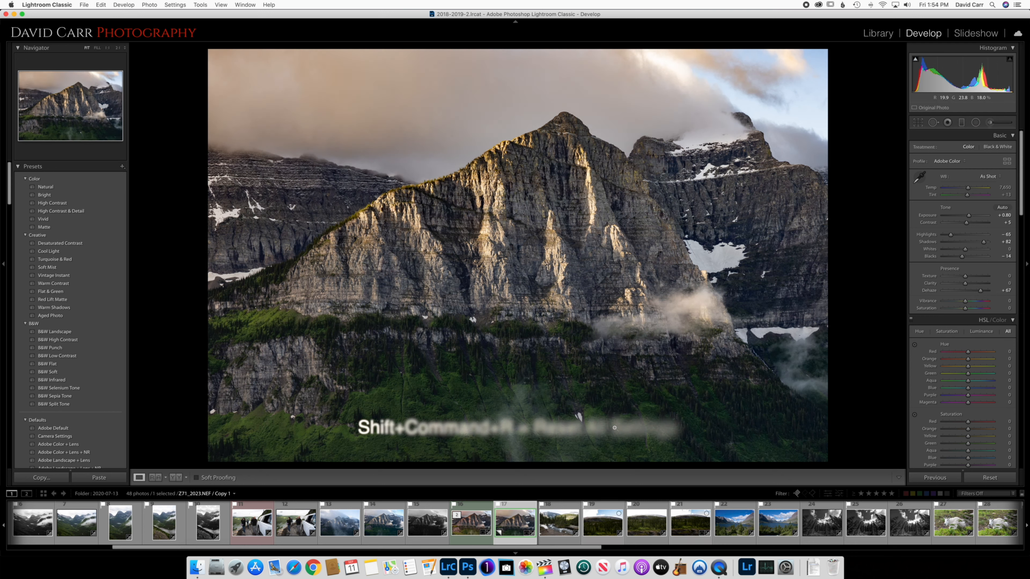
key("shift+super+r")
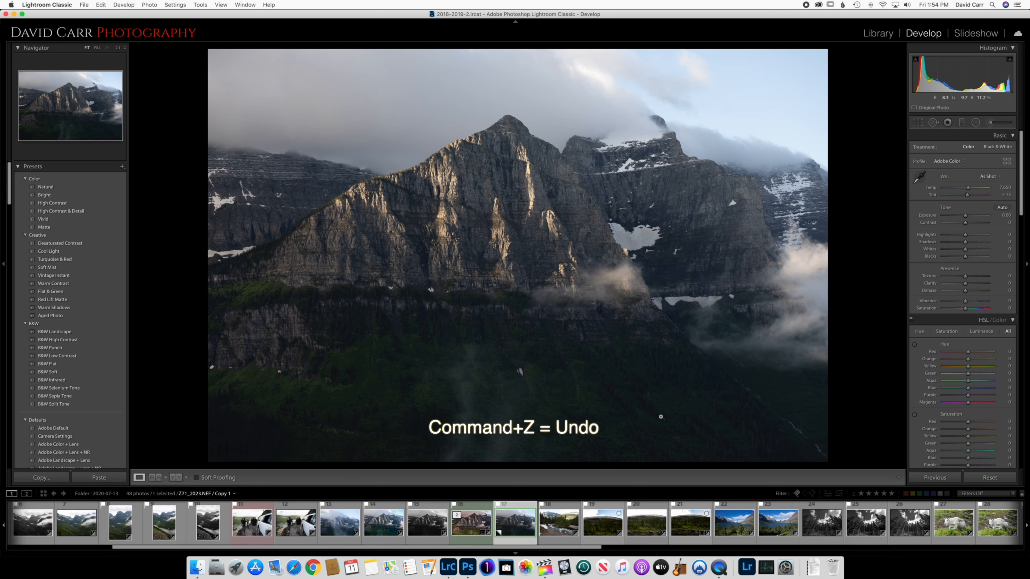
key("super+z")
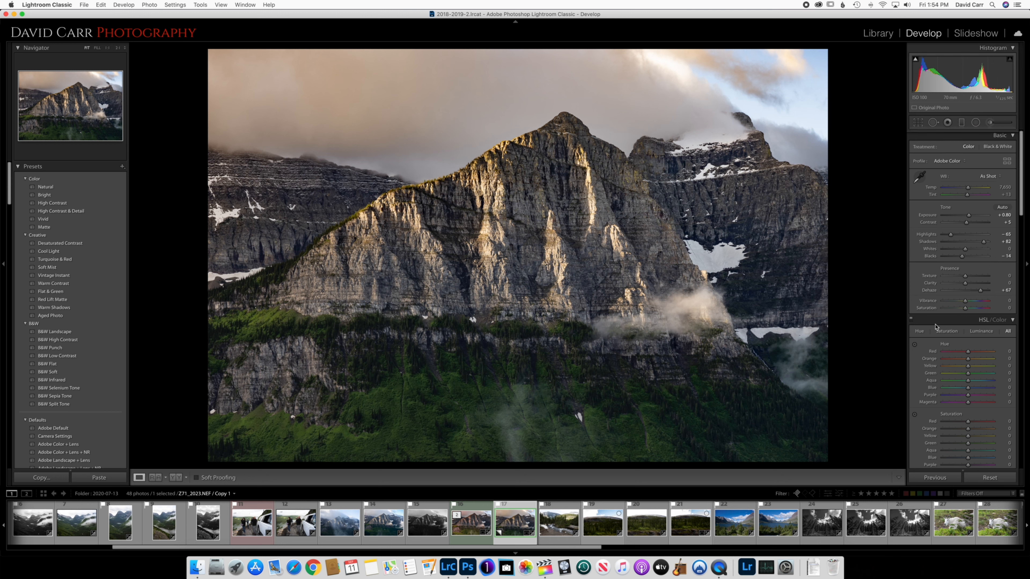
- Set Texture to -12 after trying stronger values, and check the sunlit rock face at 2:1 zoom
left_click(965, 277)
left_click_drag(966, 277, 977, 279)
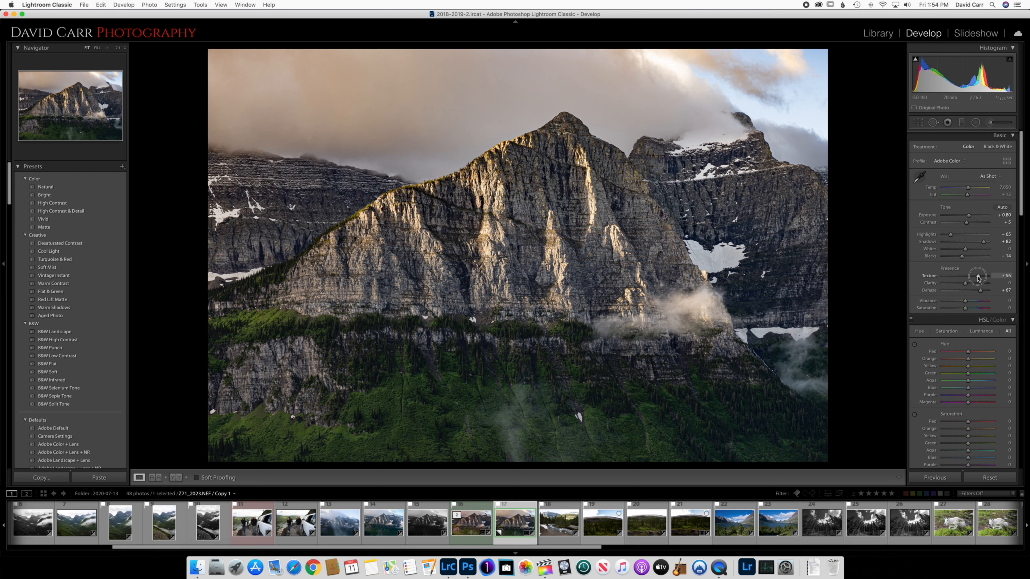
left_click_drag(979, 278, 962, 280)
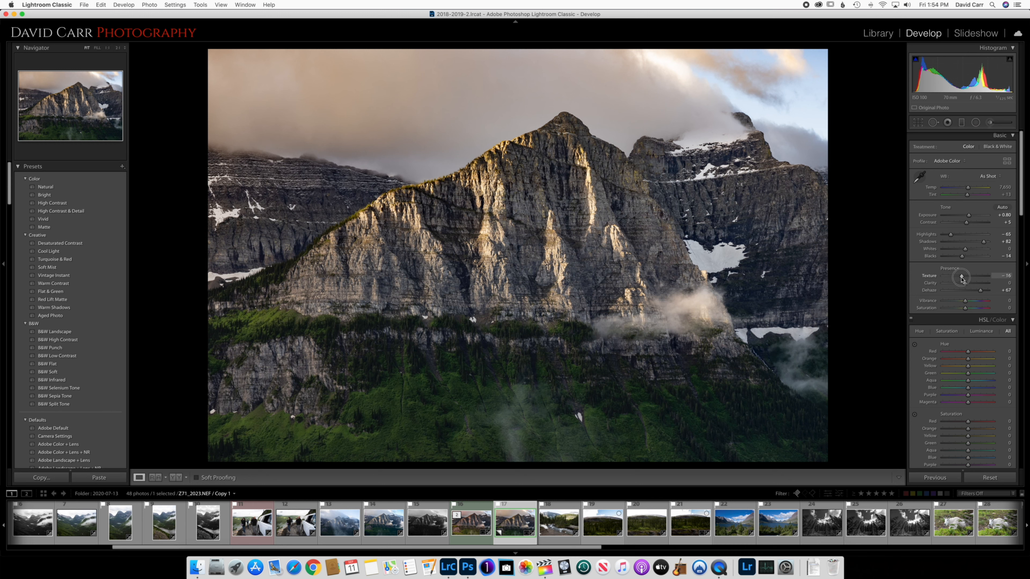
left_click_drag(961, 278, 963, 280)
scroll(963, 280, "down", 1)
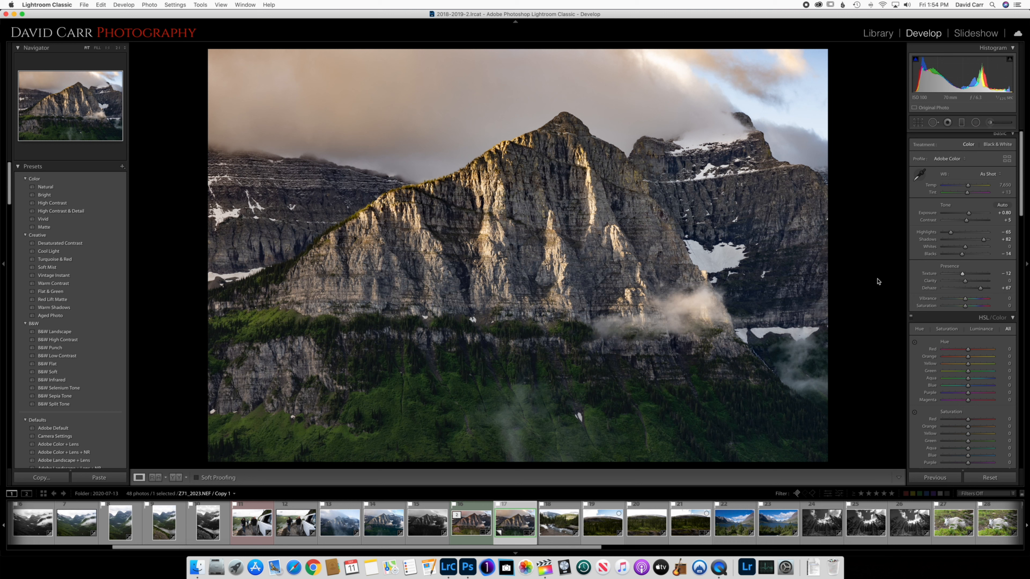
left_click(962, 275)
left_click_drag(962, 275, 962, 275)
left_click(495, 235)
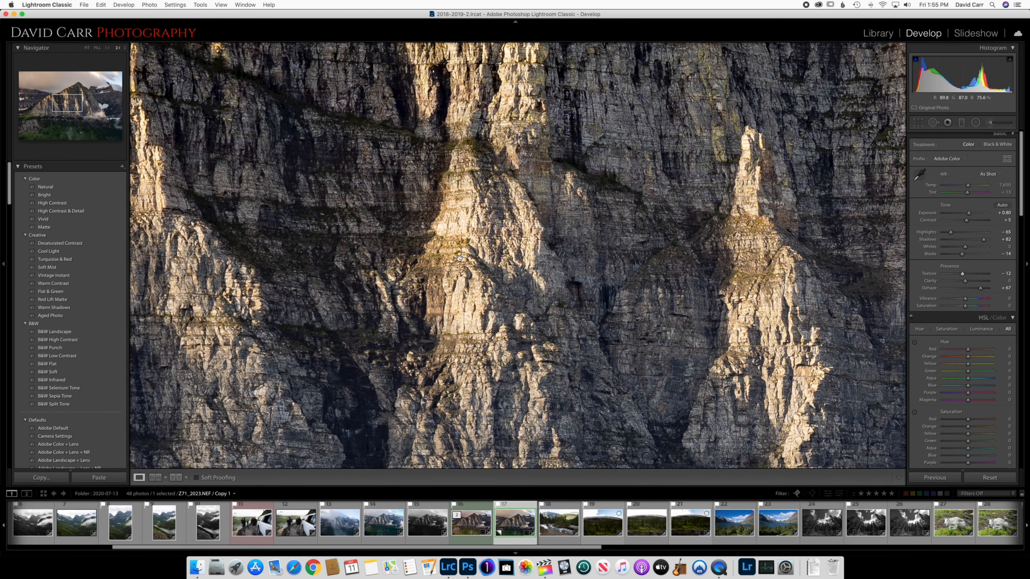
- Shift the photo's yellows toward orange by setting the Yellow hue to -57
left_click(604, 279)
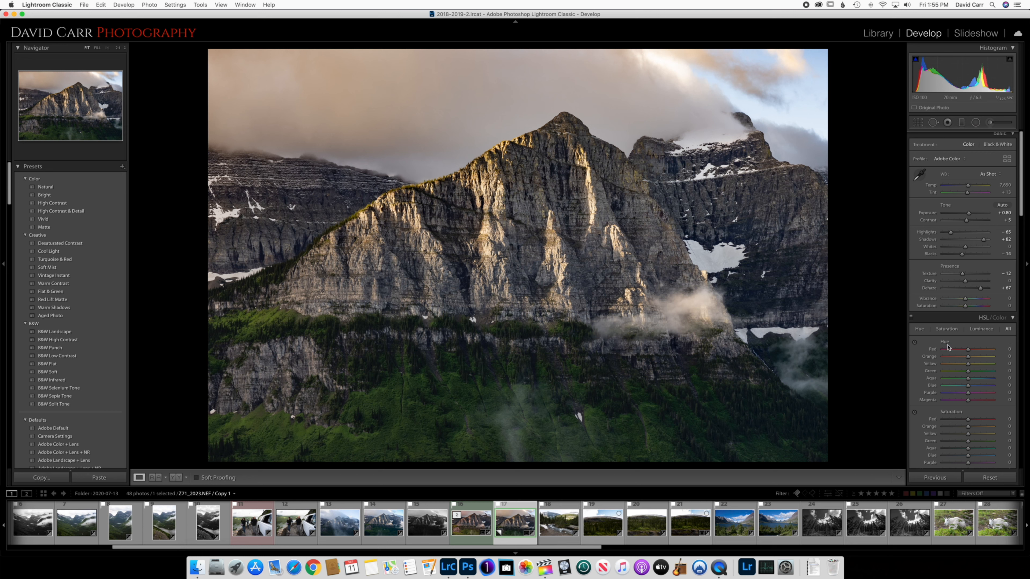
scroll(972, 374, "down", 5)
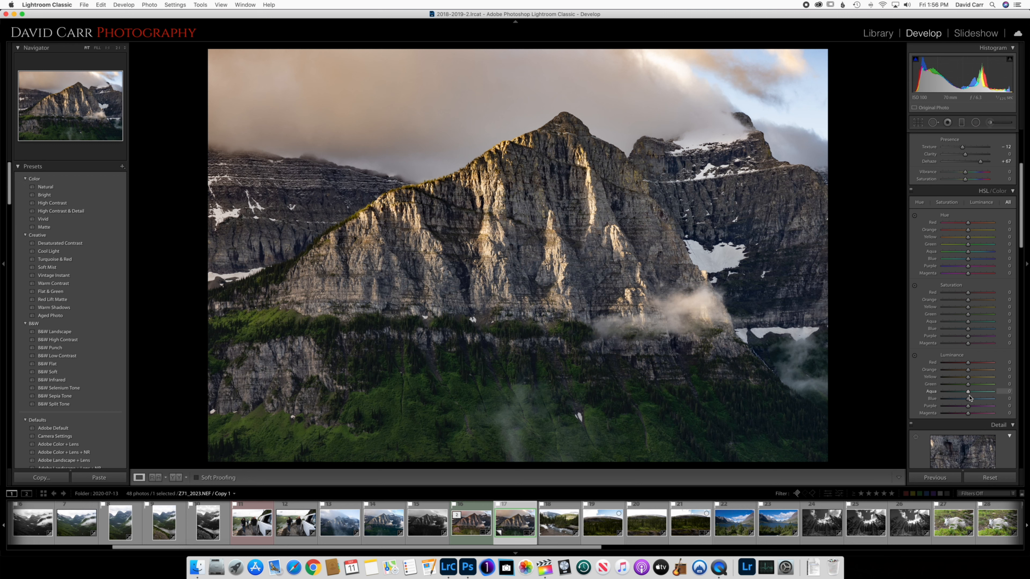
scroll(943, 329, "up", 2)
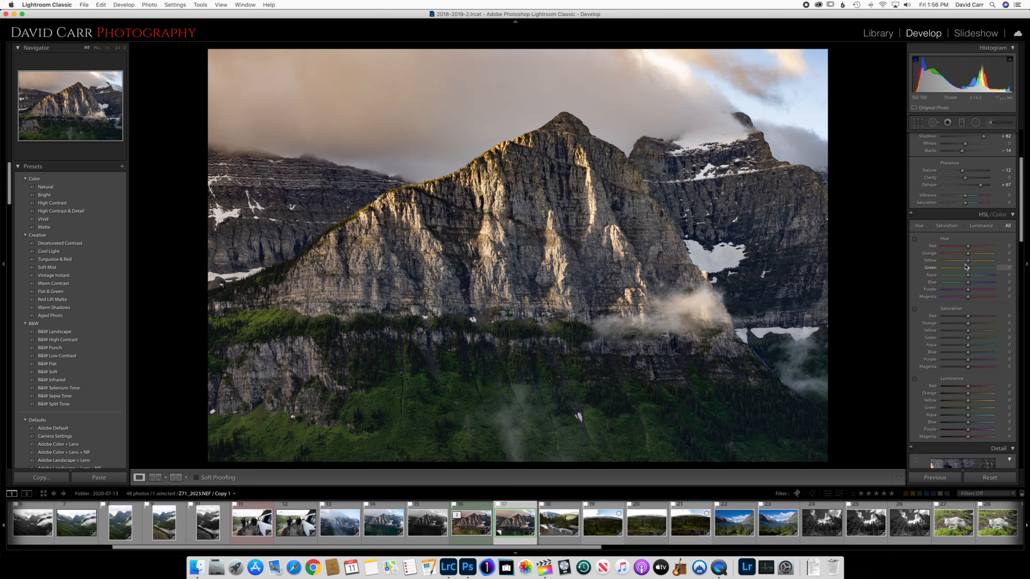
left_click(968, 262)
left_click_drag(964, 262, 950, 263)
left_click_drag(949, 264, 952, 263)
left_click_drag(952, 264, 953, 264)
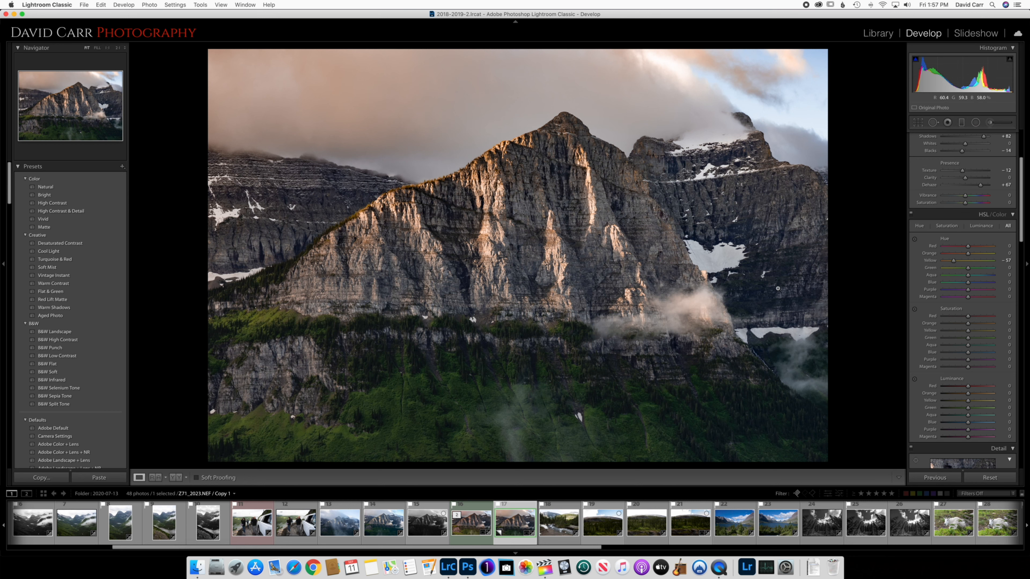
- Set the Green hue to -13 after trying a stronger shift
left_click(968, 269)
left_click_drag(968, 270, 966, 268)
left_click_drag(965, 269, 942, 271)
left_click_drag(942, 271, 965, 271)
left_click_drag(965, 271, 965, 271)
- Set the Orange hue to -64 and the Red hue to -7, and compare with the unedited photo by resetting all settings and undoing the reset
left_click(968, 253)
left_click_drag(969, 254, 951, 255)
left_click(968, 247)
mouse_move(968, 248)
left_mouse_down()
mouse_move(955, 247)
mouse_move(977, 247)
mouse_move(948, 248)
mouse_move(967, 248)
left_mouse_up()
key("shift+super+r")
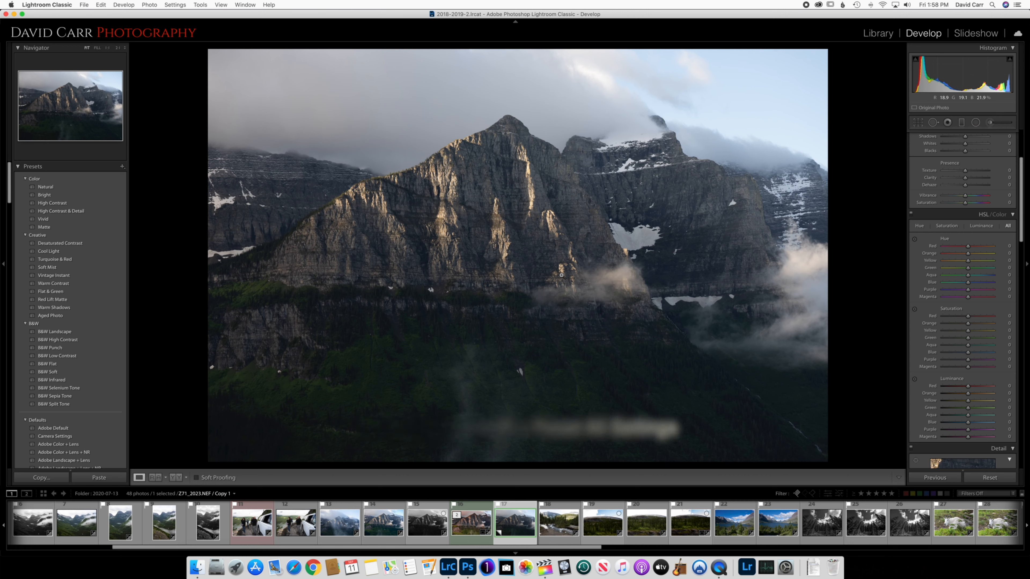
key("super+z")
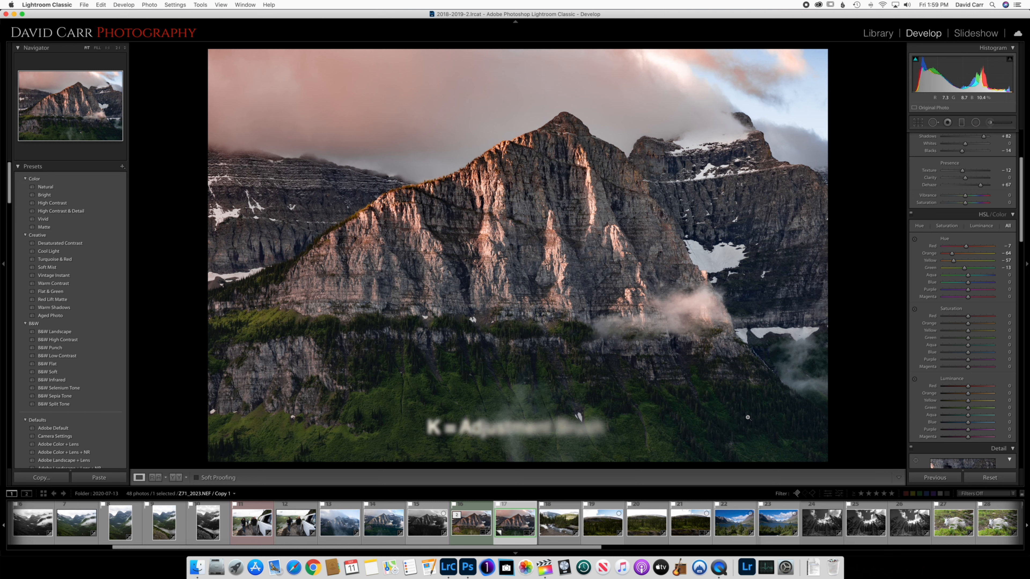
- Paint an Adjustment Brush mask with Exposure 0.69 over the dark green slope below the cliffs
key("k")
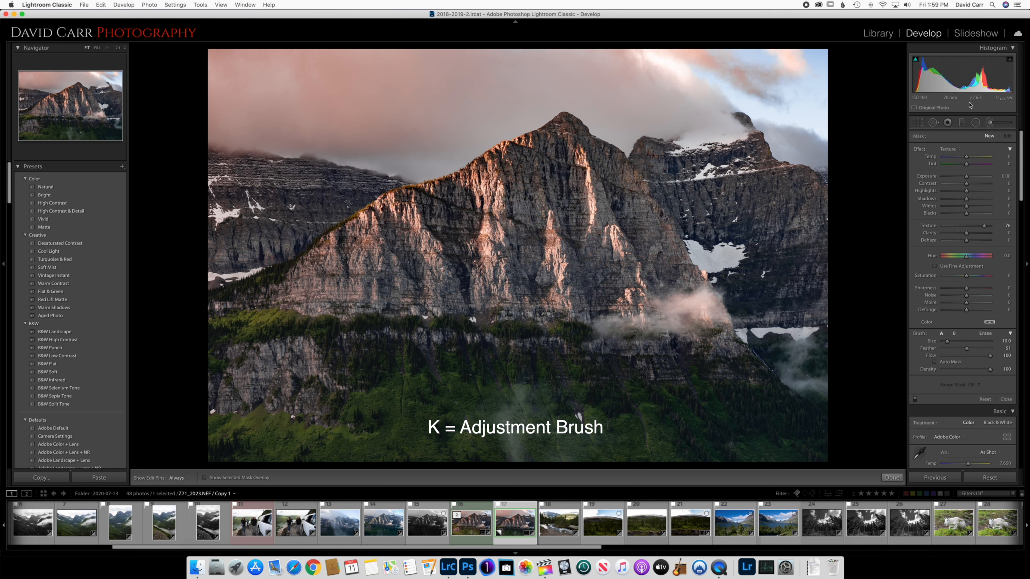
left_click(954, 152)
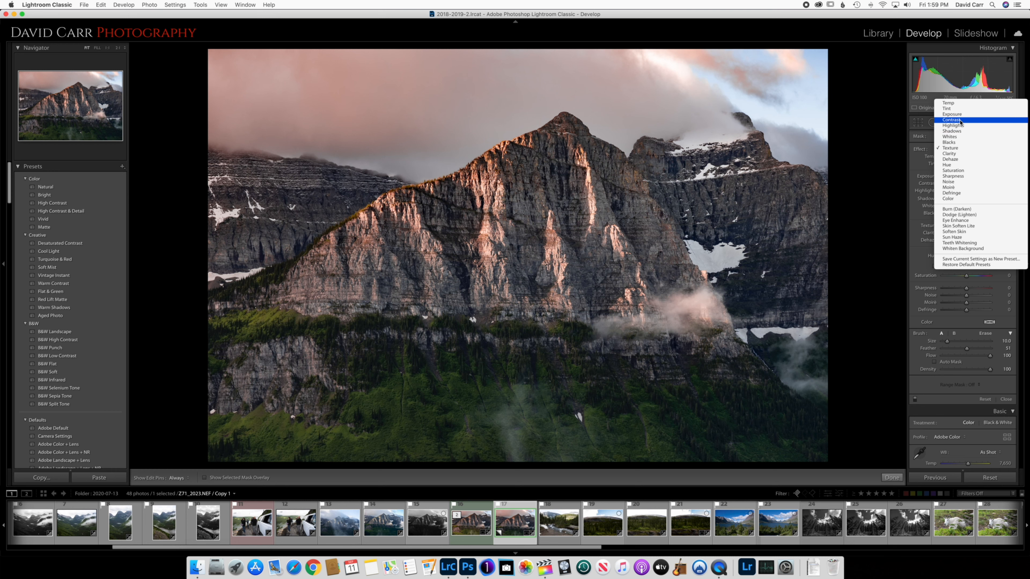
left_click(951, 114)
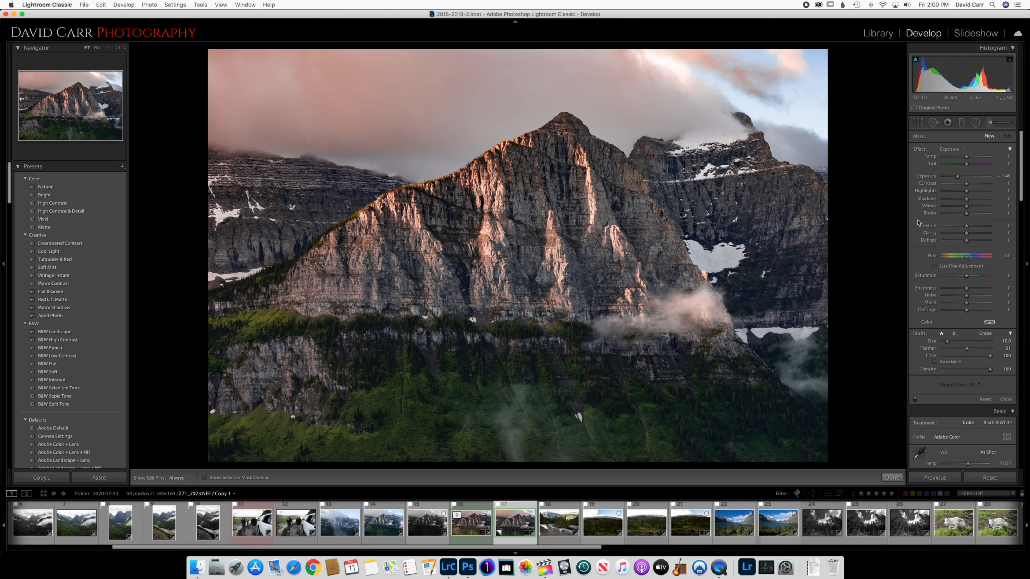
left_click_drag(958, 177, 971, 179)
left_click_drag(971, 179, 971, 179)
scroll(540, 405, "up", 7)
mouse_move(419, 443)
left_mouse_down()
mouse_move(463, 440)
mouse_move(482, 410)
mouse_move(442, 389)
mouse_move(408, 398)
mouse_move(380, 434)
mouse_move(242, 440)
mouse_move(423, 422)
mouse_move(451, 390)
mouse_move(518, 377)
mouse_move(509, 372)
mouse_move(563, 434)
mouse_move(601, 394)
mouse_move(621, 436)
mouse_move(722, 416)
left_mouse_up()
mouse_move(754, 423)
left_mouse_down()
mouse_move(792, 421)
mouse_move(813, 438)
mouse_move(777, 426)
mouse_move(723, 438)
left_mouse_up()
scroll(404, 390, "down", 4)
mouse_move(378, 375)
left_mouse_down()
mouse_move(351, 365)
mouse_move(469, 373)
left_mouse_up()
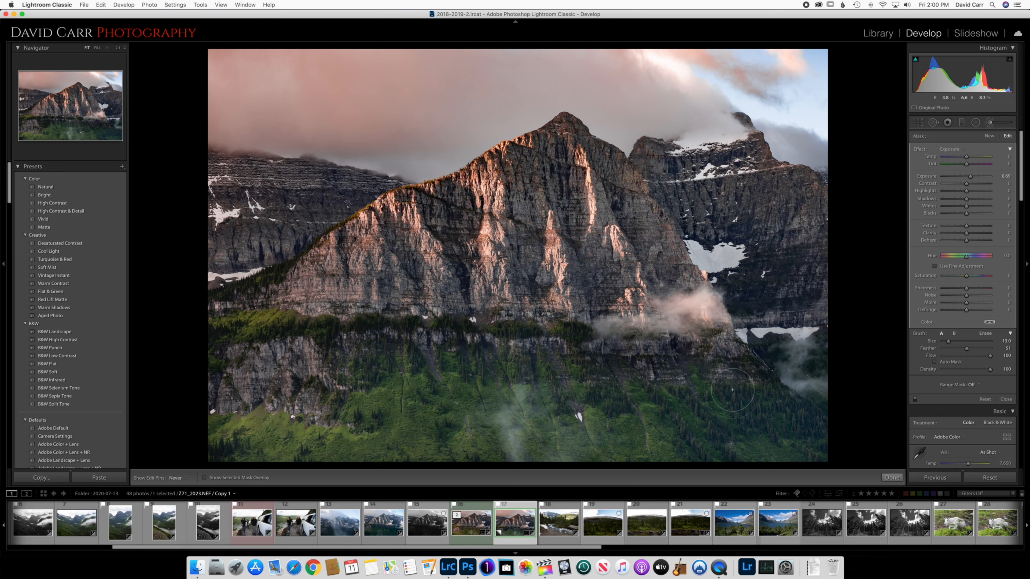
- Check the slope mask with its overlay and extend it over the missed rocks at the lower left, using brush size 4.0
key("h")
key("o")
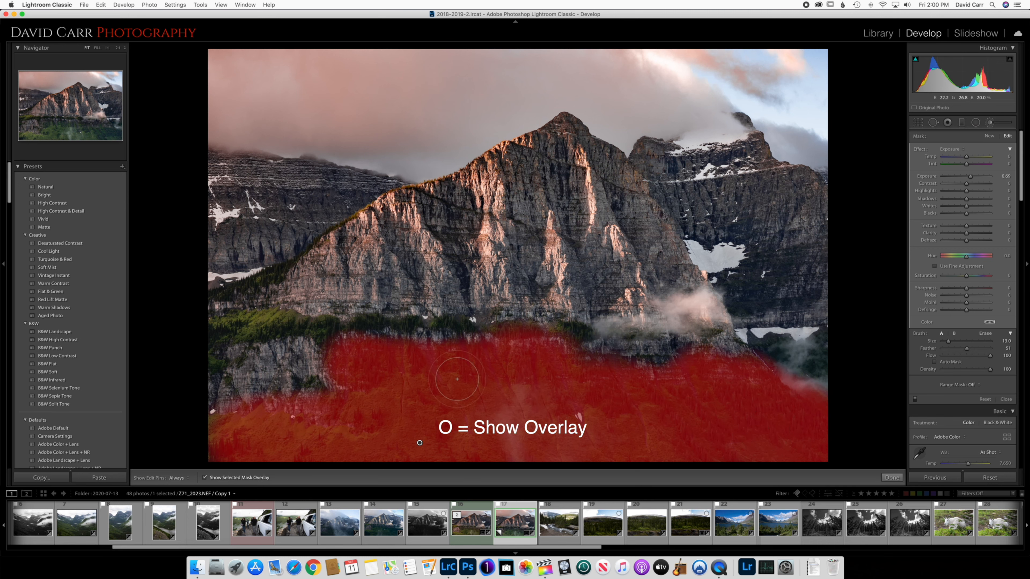
key("bracketleft")
key("bracketleft")
key("bracketleft")
key("bracketleft")
key("bracketleft")
key("bracketleft")
key("bracketleft")
key("bracketleft")
key("bracketleft")
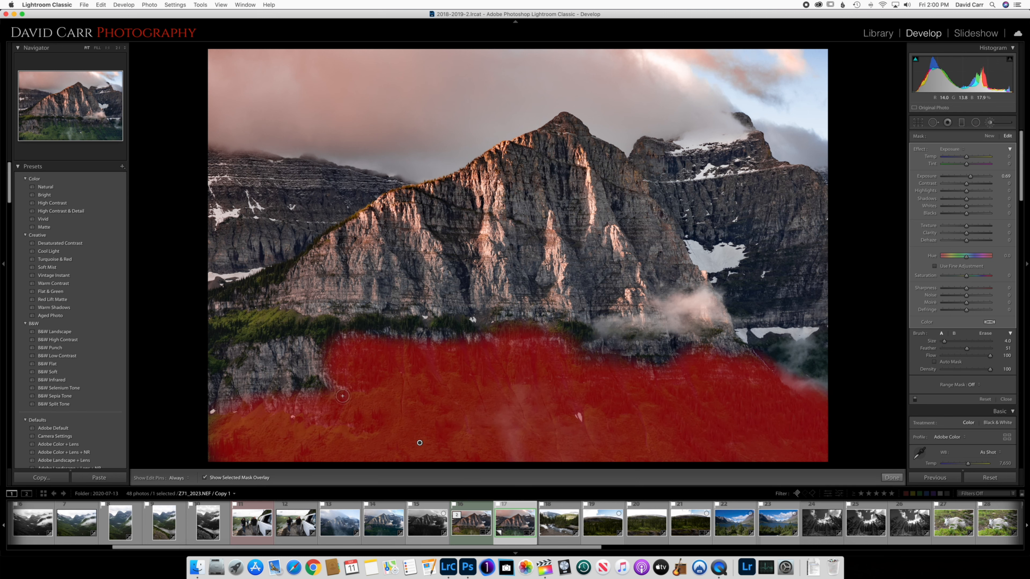
key("h")
left_click_drag(316, 386, 277, 398)
key("h")
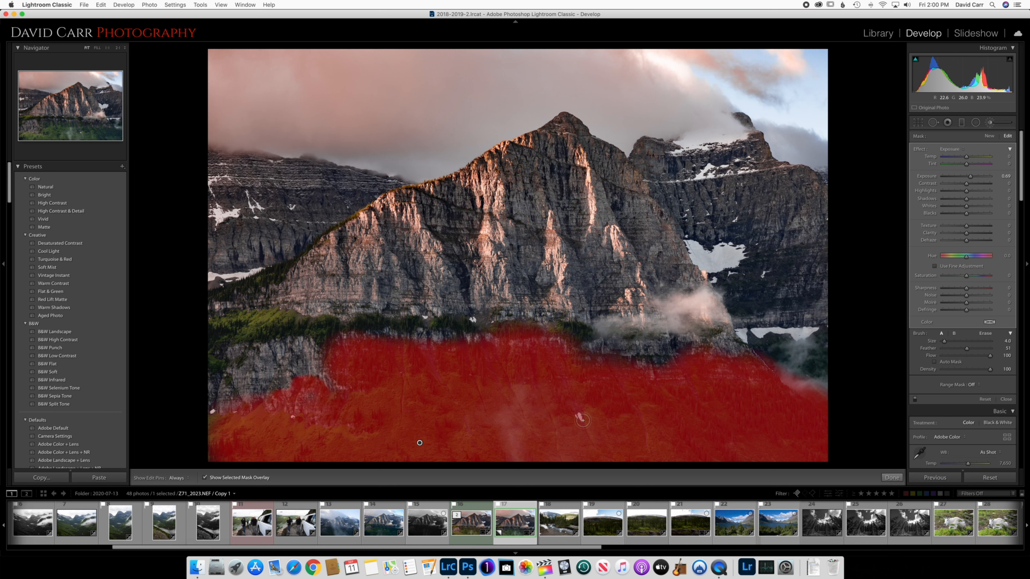
key("o")
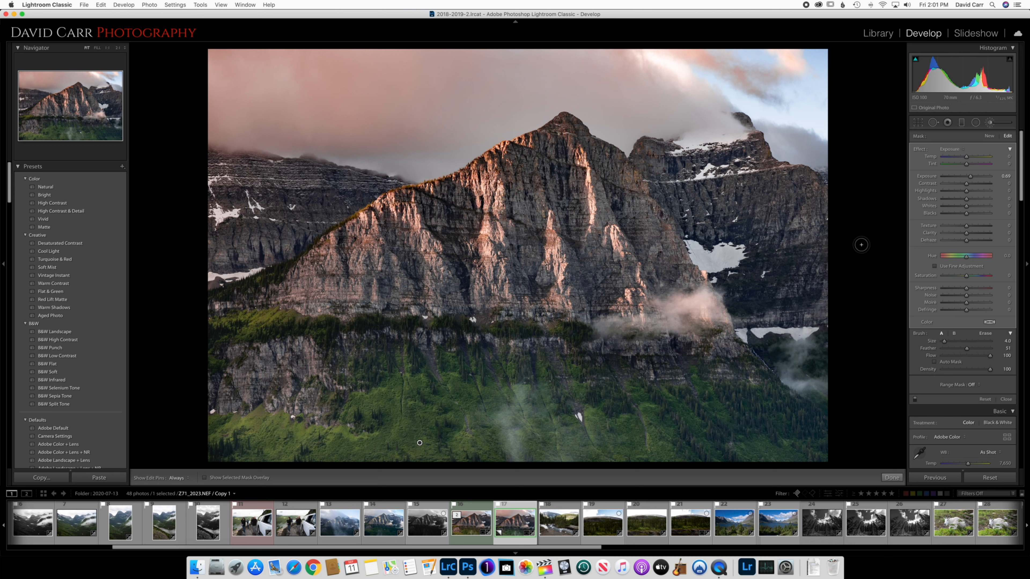
- Warm the green slope mask by setting its Temp to about 29, and fine-tune its Tint
left_click_drag(967, 159, 975, 160)
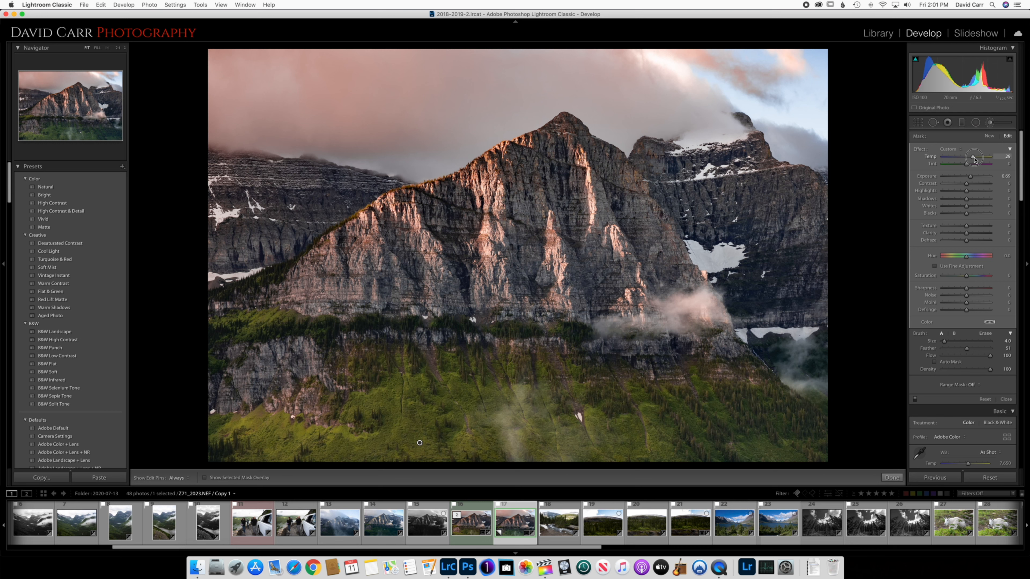
left_click_drag(974, 159, 974, 159)
left_click(966, 165)
left_click_drag(967, 165, 957, 164)
left_click_drag(957, 165, 968, 167)
key("k")
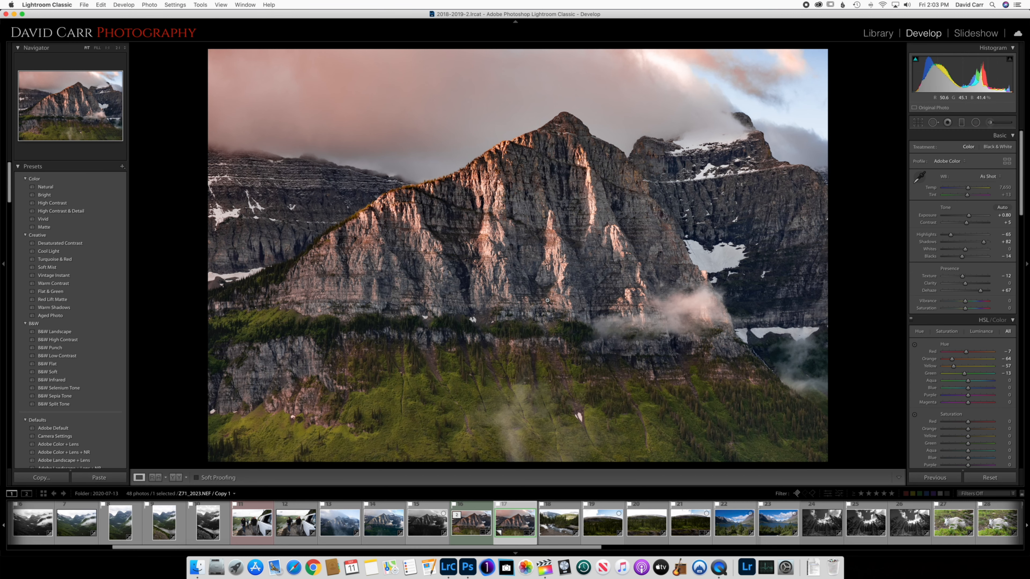
- Trim a thin strip of sky off the upper edge of the crop, and review the photo with the interface blacked out
key("r")
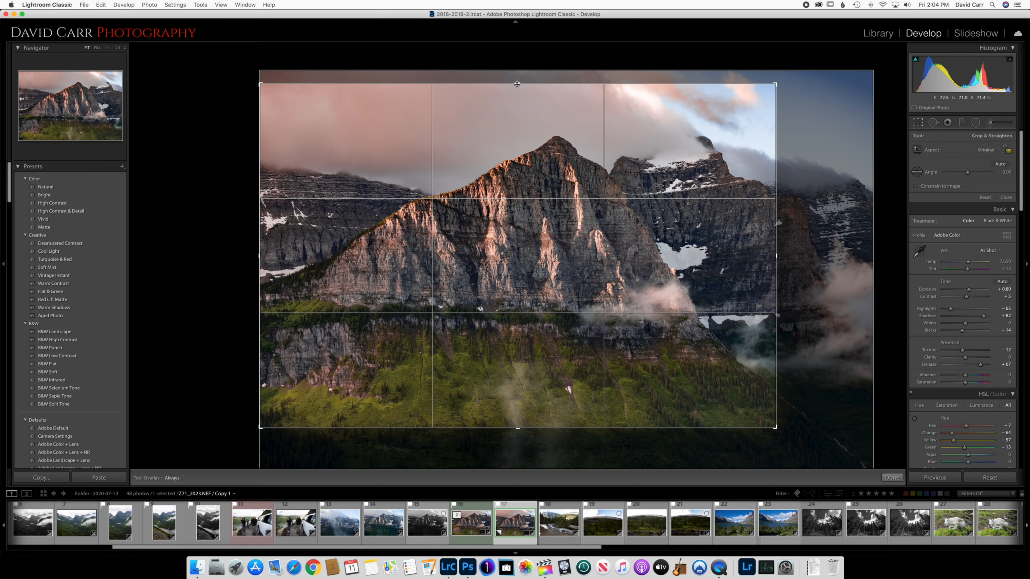
left_click_drag(517, 84, 520, 92)
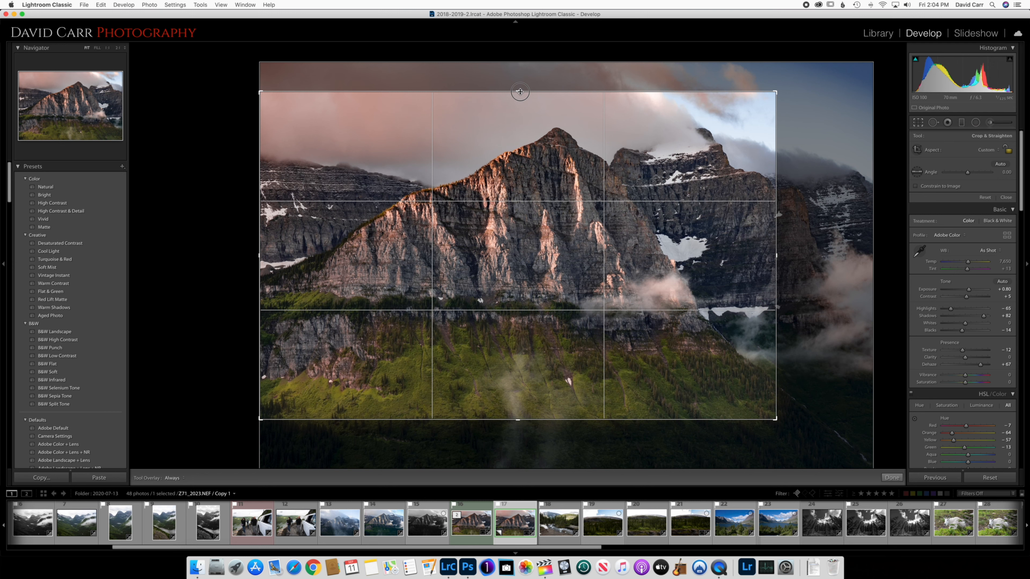
left_click_drag(520, 92, 520, 91)
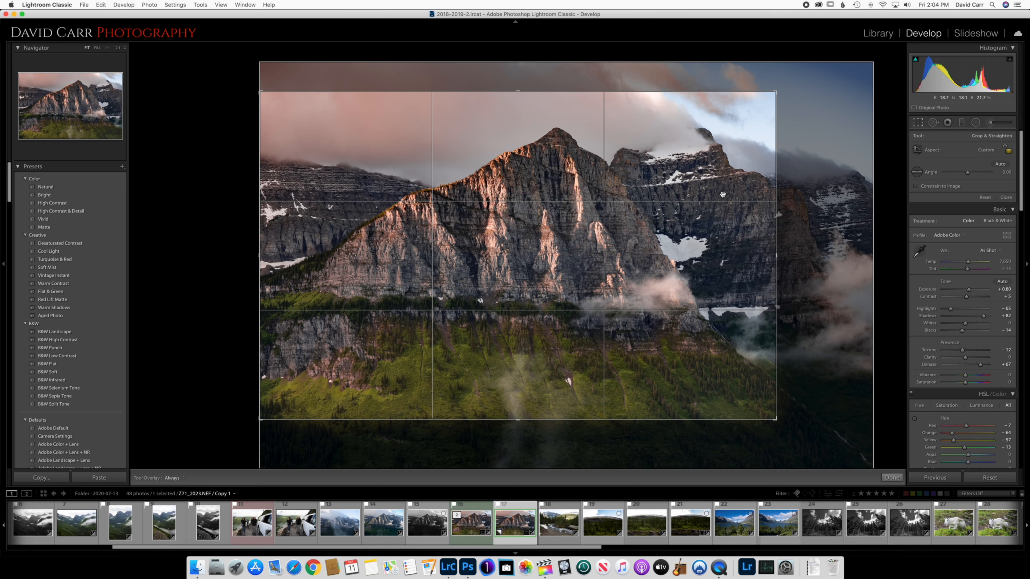
left_click_drag(519, 91, 519, 93)
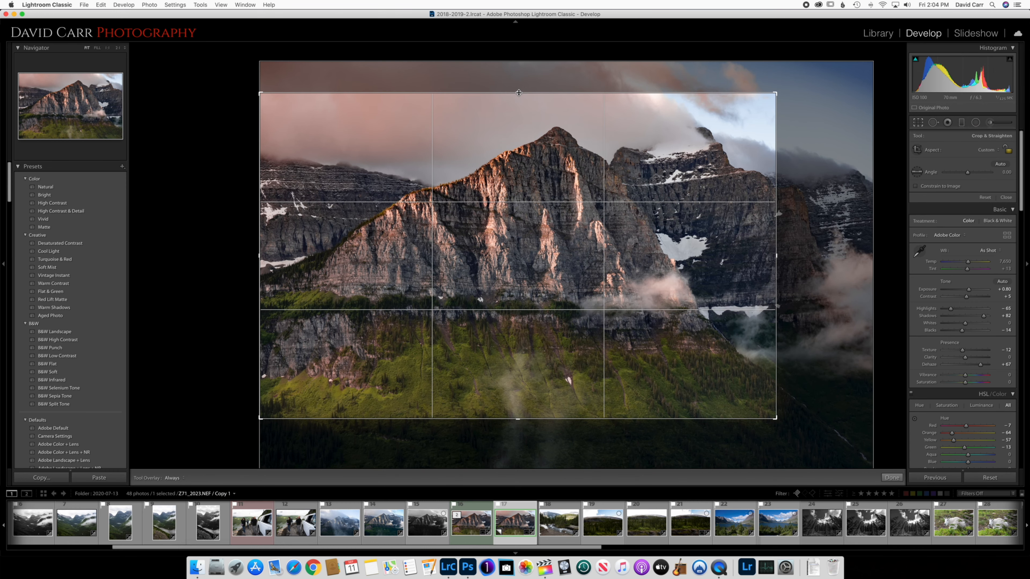
key("Return")
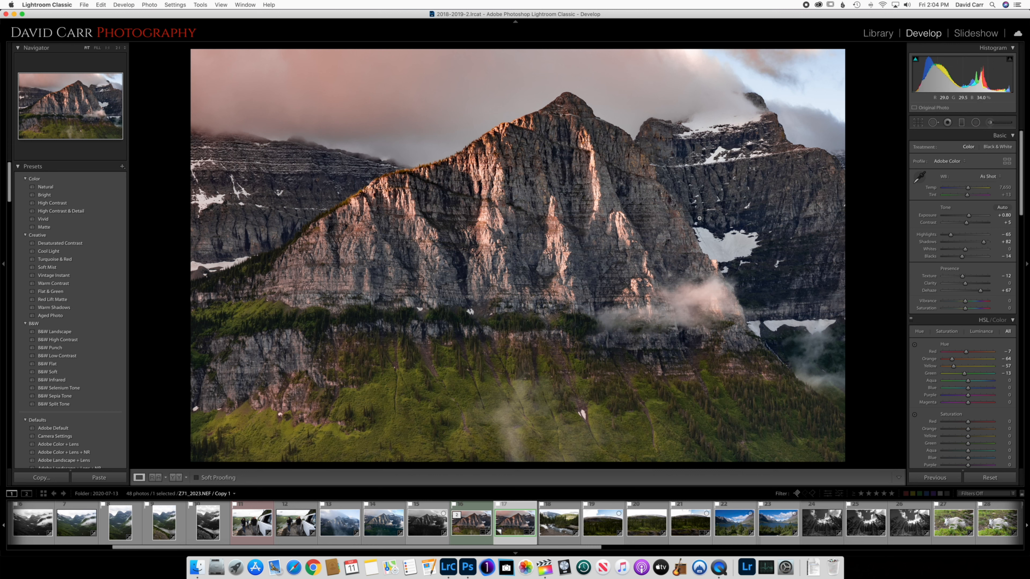
key("l")
key("l")
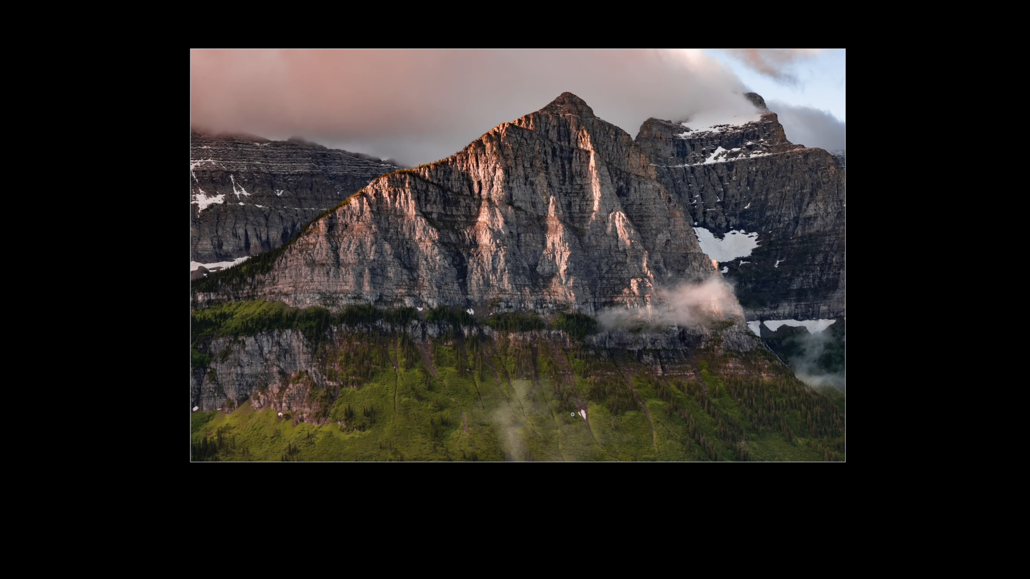
key("l")
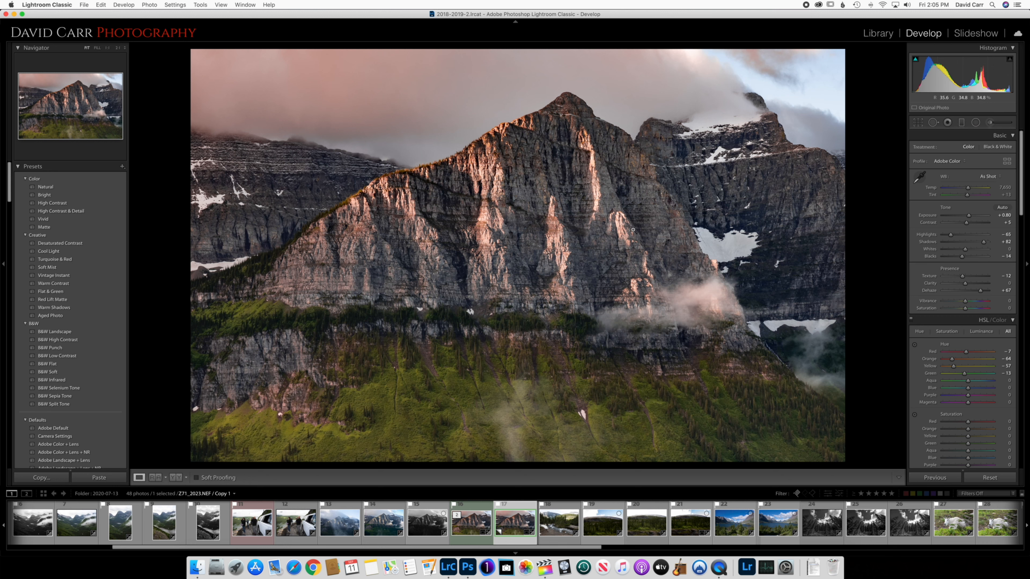
- Remove the white snow patch in the middle of the green slope with a Heal spot of size 68
key("q")
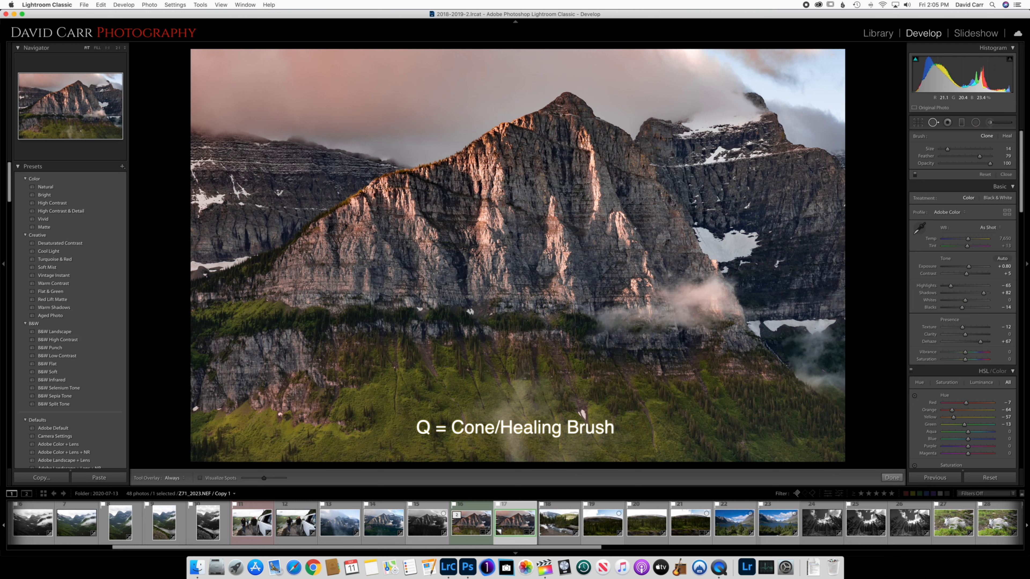
left_click(1007, 137)
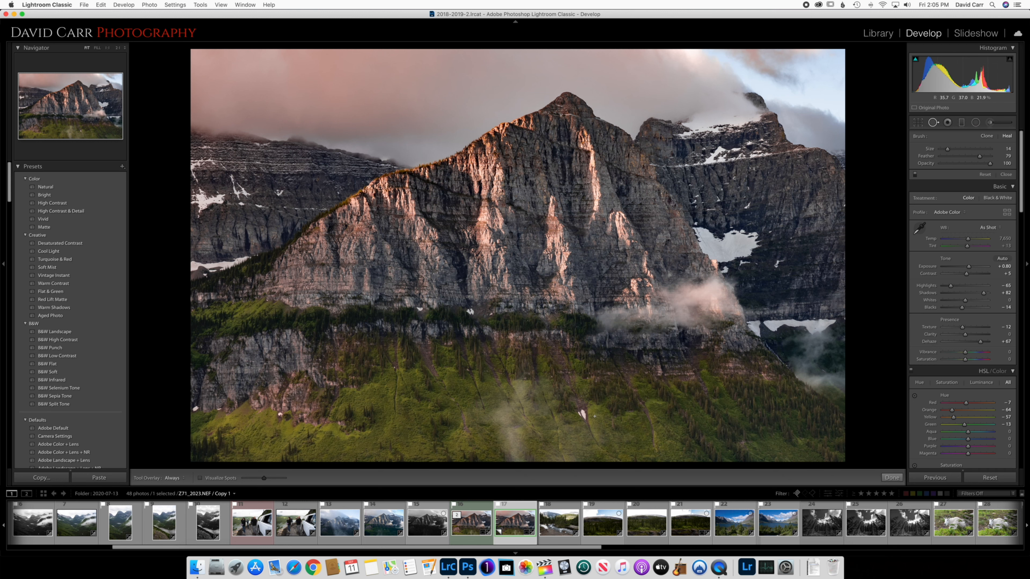
scroll(594, 416, "down", 5)
left_click(581, 413)
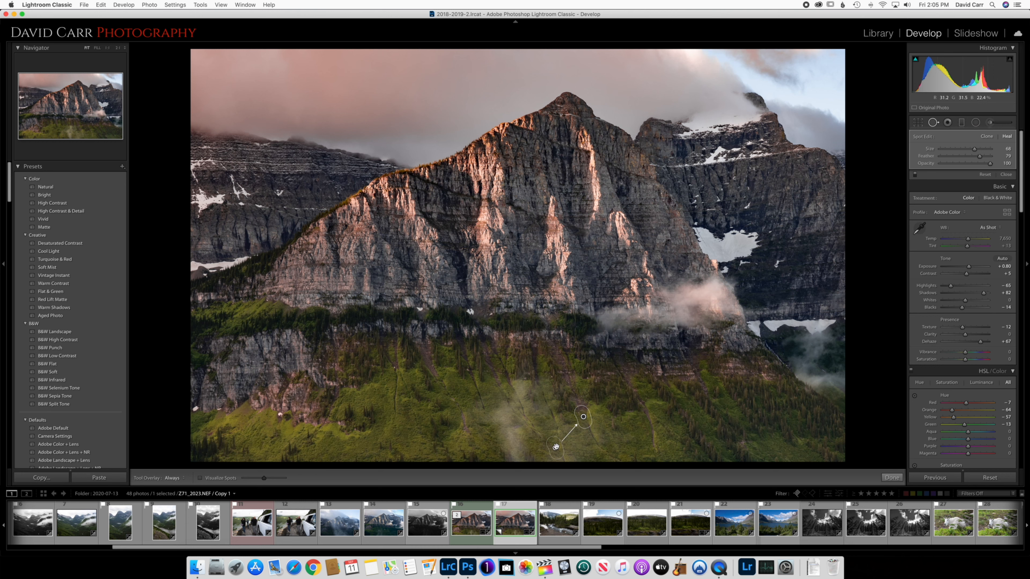
key("h")
key("h")
key("q")
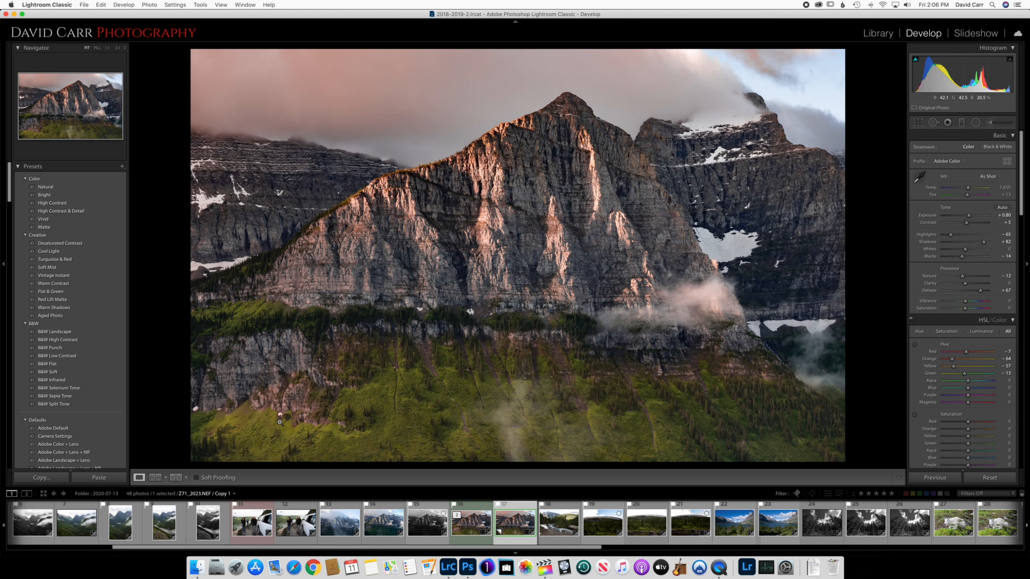
- Heal the white spot below the reddish rocks at the lower left, and fine-tune the position of its source
key("q")
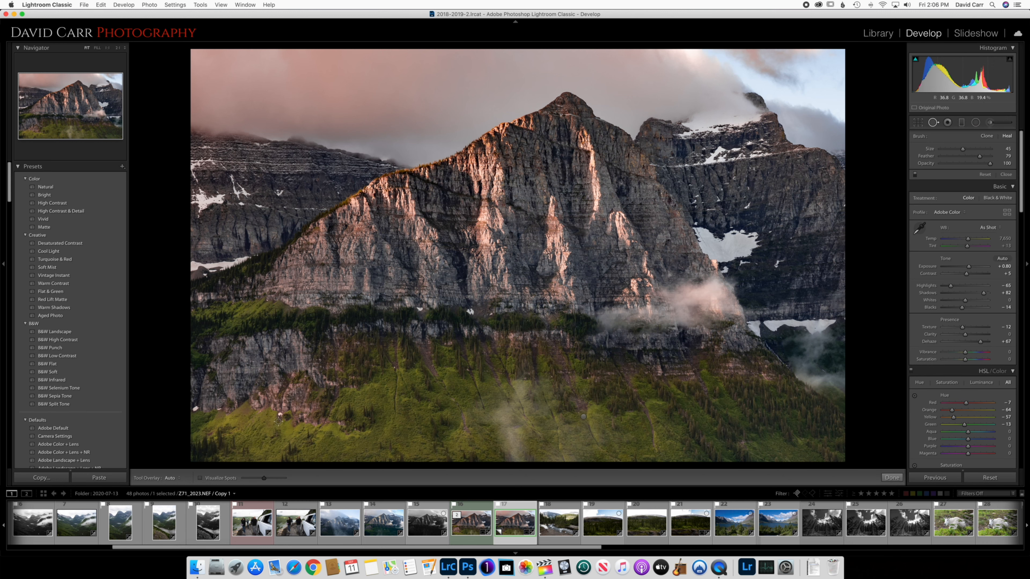
left_click(280, 415)
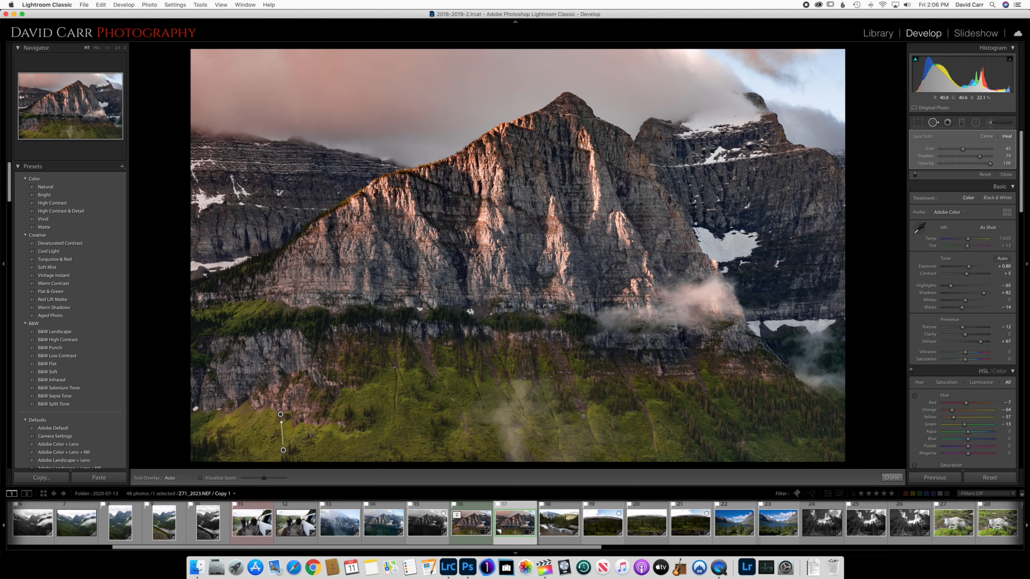
key("h")
key("h")
left_click_drag(284, 450, 283, 449)
left_click_drag(283, 449, 275, 447)
key("h")
- Heal the white spot at the photo's left edge, and shift its source to a better matching patch of slope
left_click(196, 408)
key("h")
left_click_drag(213, 423, 205, 422)
left_click_drag(205, 421, 204, 420)
key("h")
key("h")
key("q")
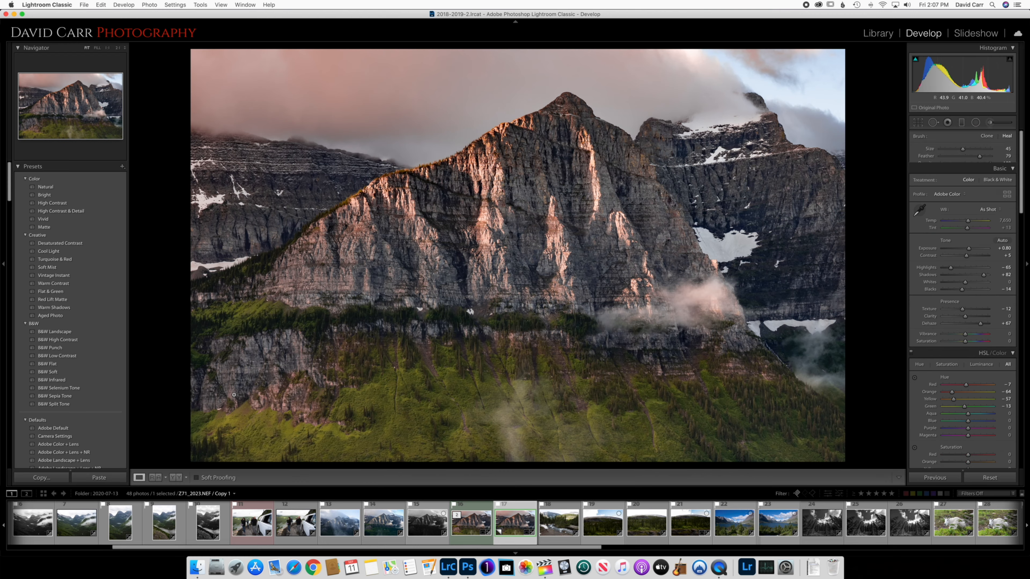
- Heal the remaining snow sliver where the lower-left cliff meets the grass with a close-up spot of size 16
key("alt+super+equal")
key("alt+super+equal")
key("alt+super+equal")
key("alt+super+equal")
key("alt+super+equal")
key("alt+super+equal")
key("alt+super+equal")
key("alt+super+equal")
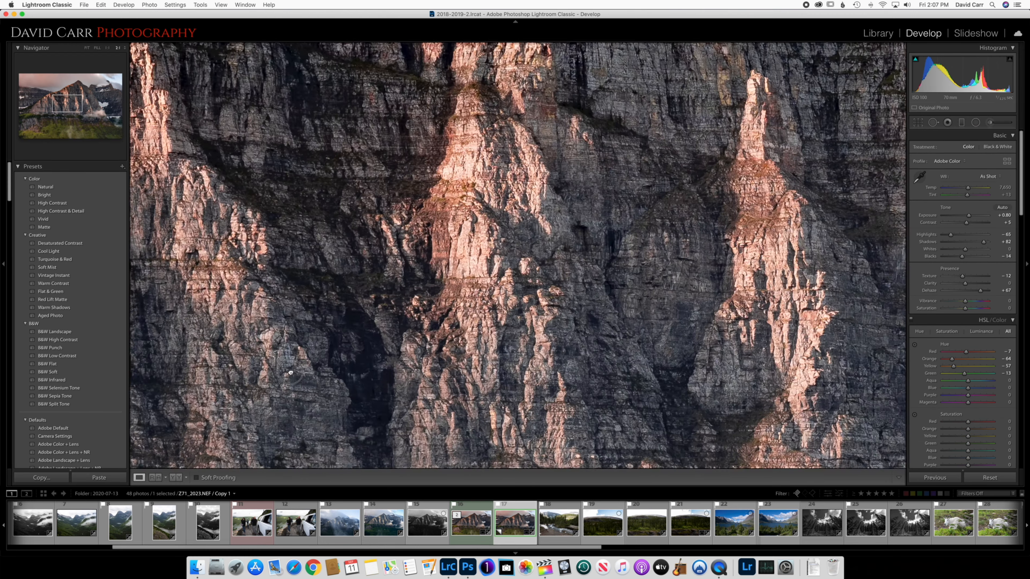
left_click_drag(238, 400, 354, 345)
key("super+minus")
left_click_drag(255, 422, 526, 236)
left_click_drag(316, 351, 356, 294)
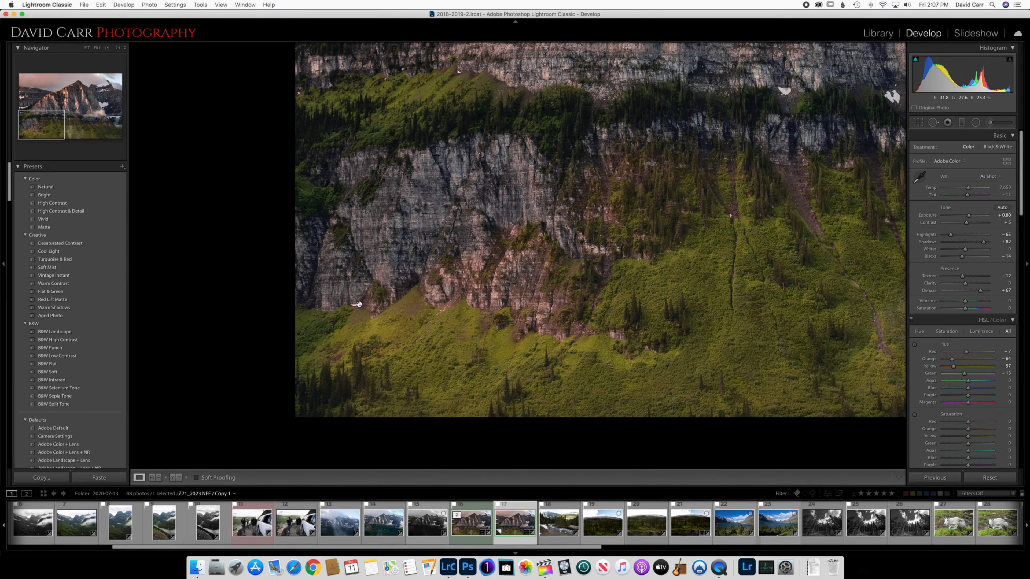
key("q")
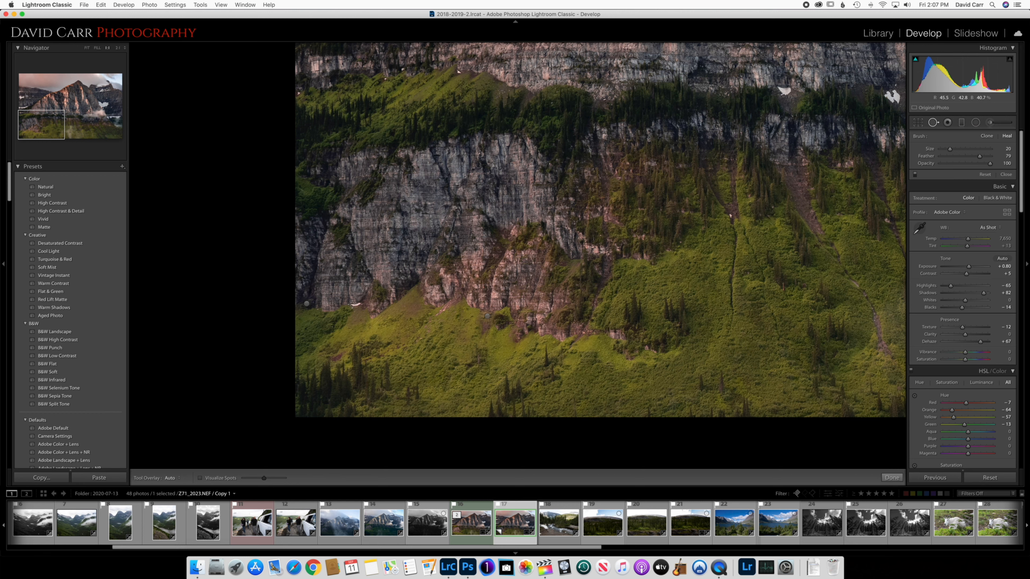
left_click(353, 305)
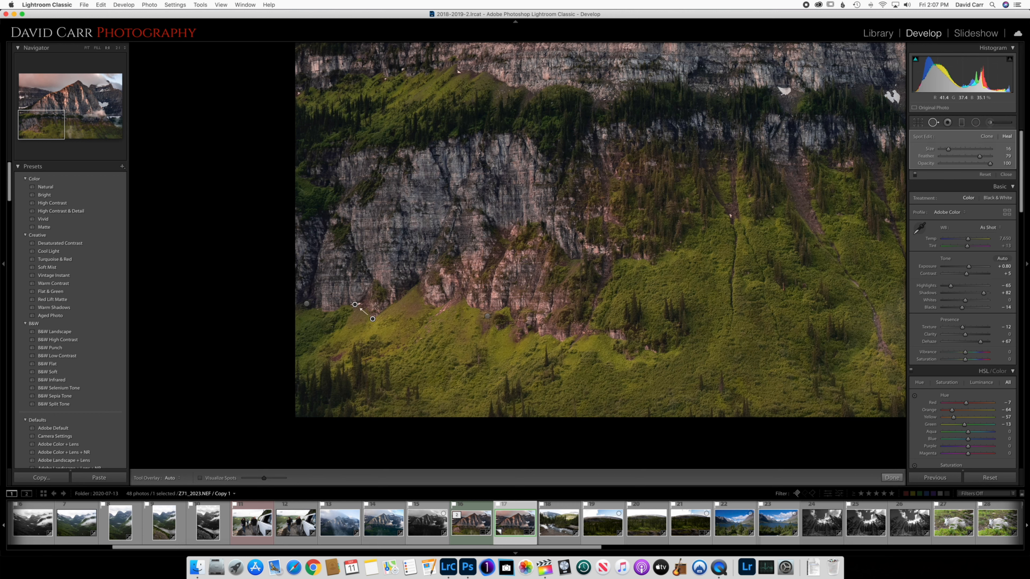
key("h")
key("h")
key("super+minus")
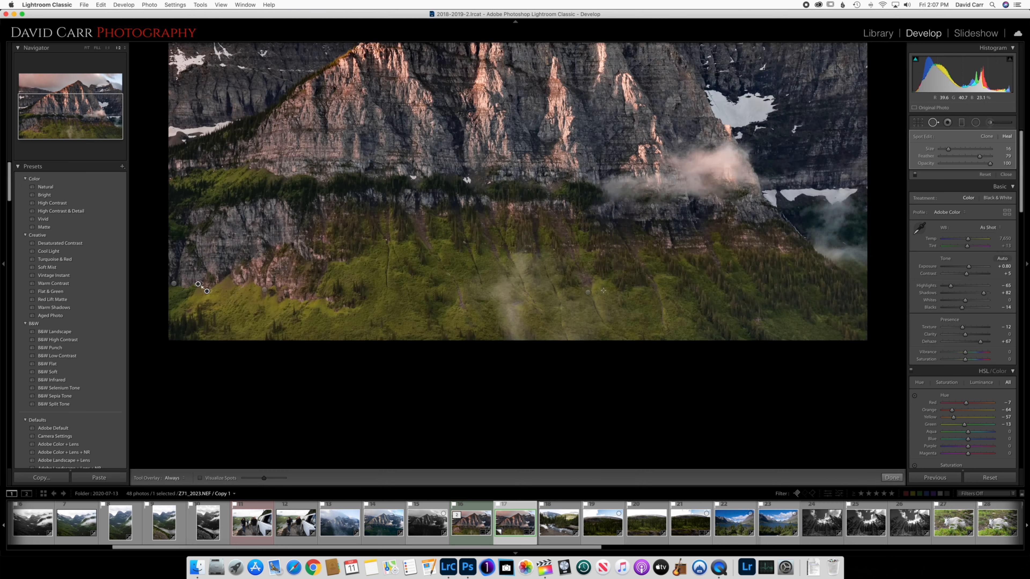
- Heal the small snow spot on the dark cliff at the photo's right edge, working at close-up zoom
left_click_drag(609, 227, 619, 362)
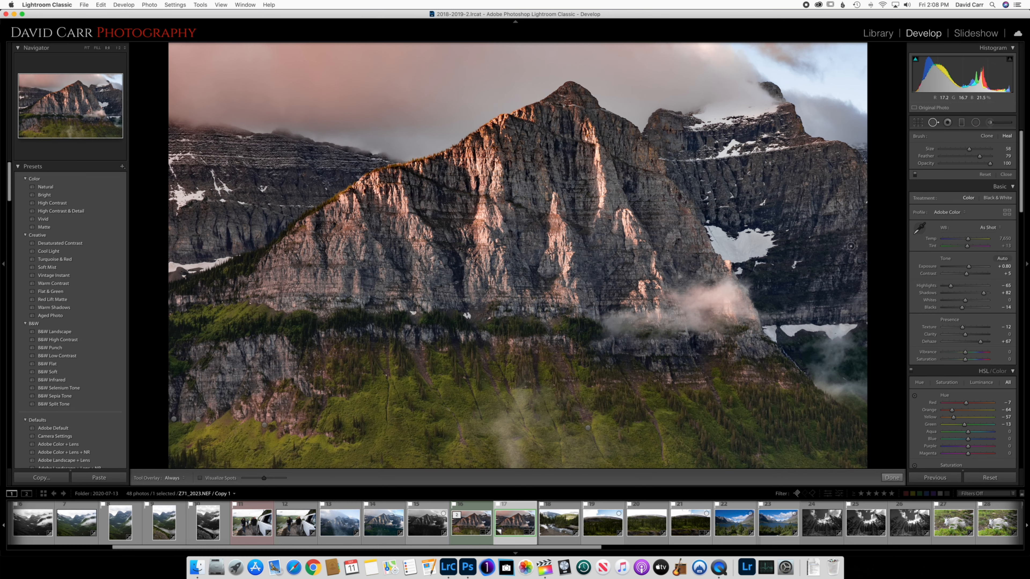
key("super+equal")
key("super+equal")
left_click_drag(847, 246, 300, 245)
left_click_drag(682, 242, 261, 254)
left_click_drag(568, 237, 209, 242)
left_click_drag(618, 234, 381, 253)
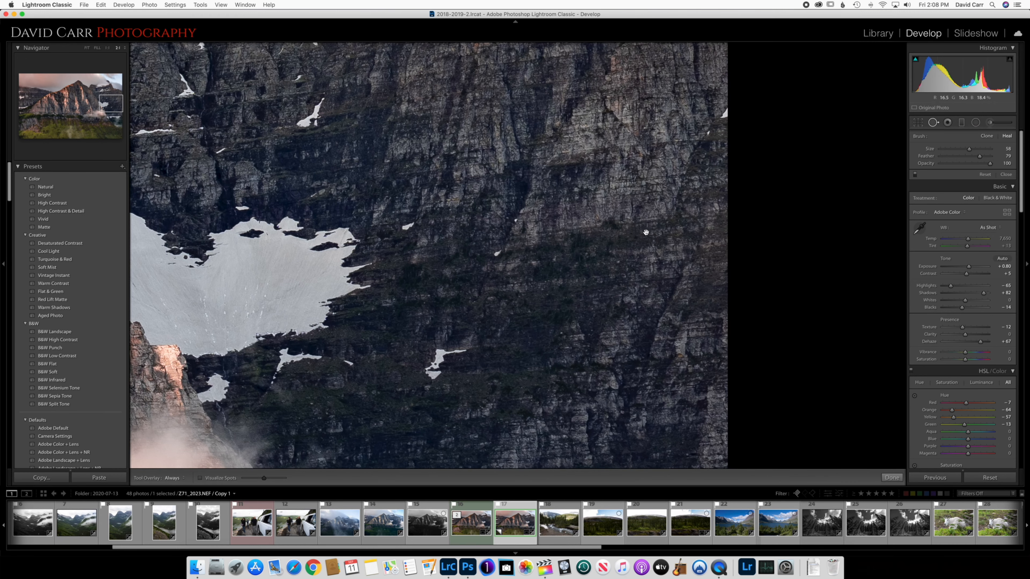
scroll(725, 123, "down", 10)
left_click(723, 112)
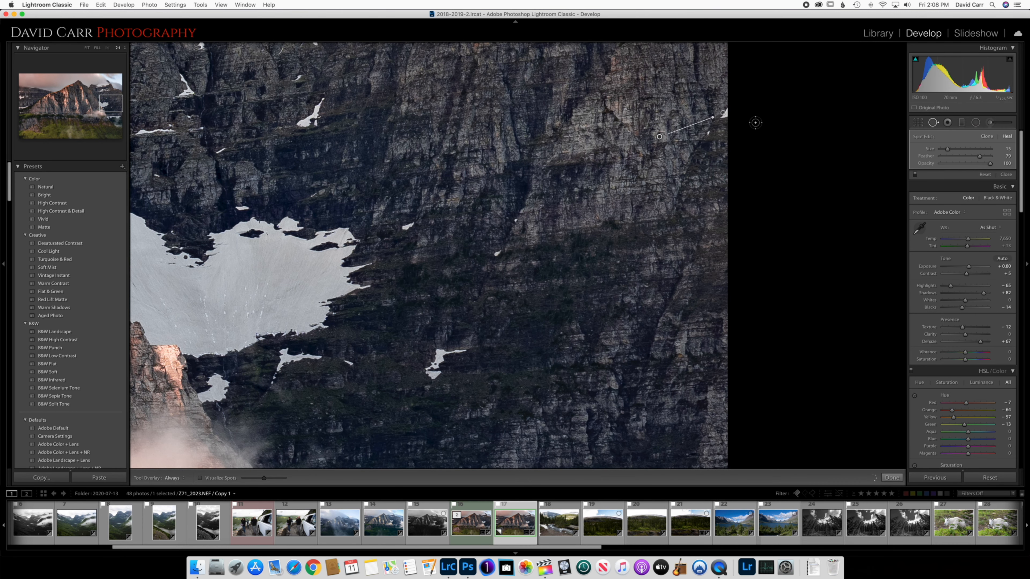
left_click(708, 133)
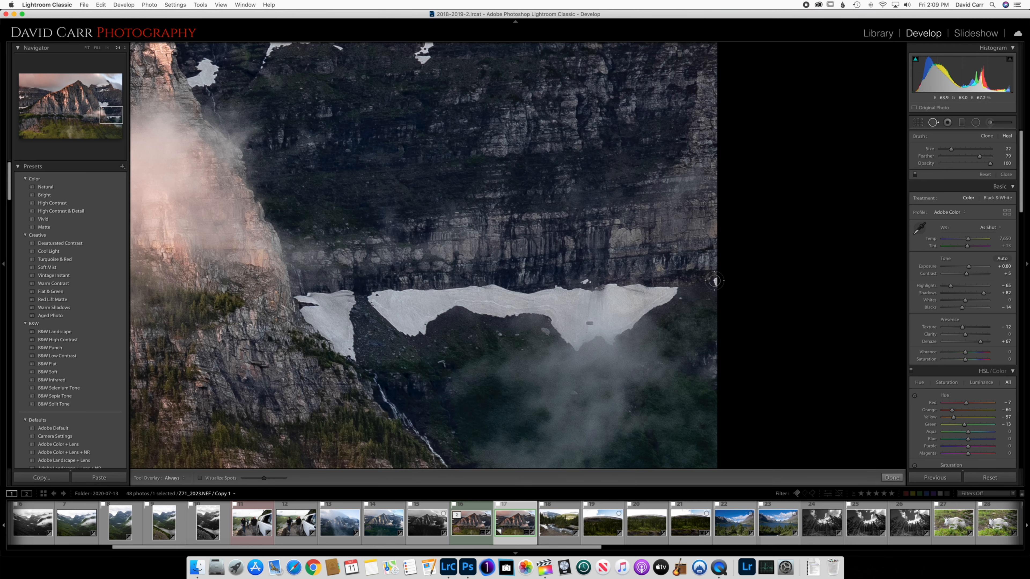
- Heal the white spot at the photo's right edge beside the lower snowfield with a size 22 spot, and finish spot removal
left_click(713, 282)
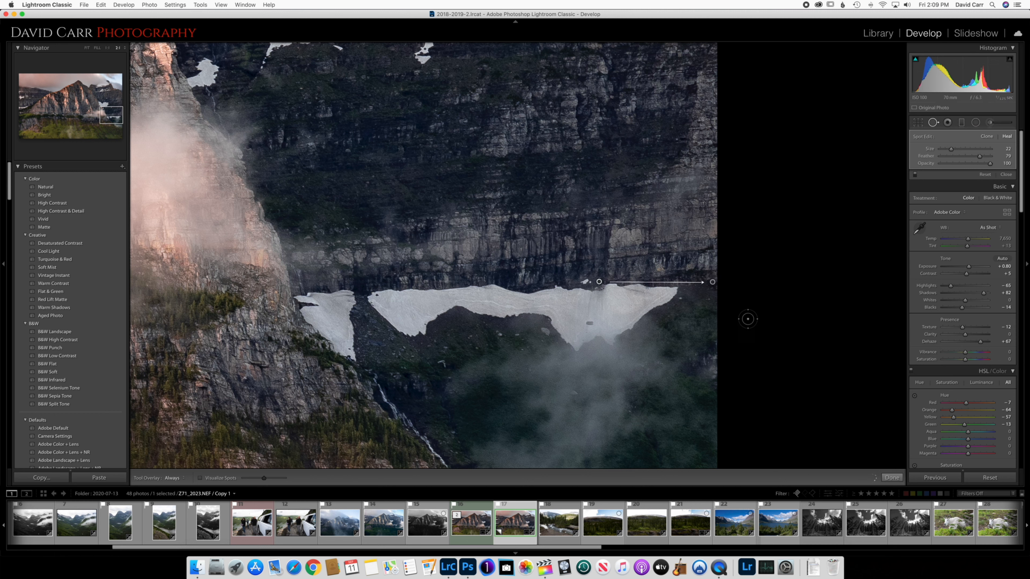
key("h")
key("h")
key("q")
- Examine the whole edited photo at a reduced size with the surrounding interface blacked out
left_click(608, 301)
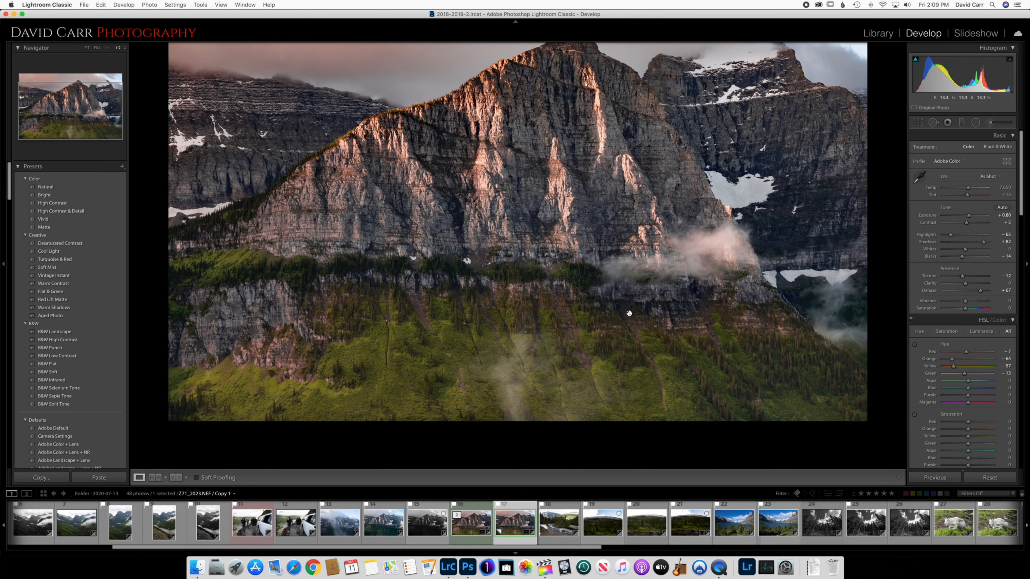
key("super+minus")
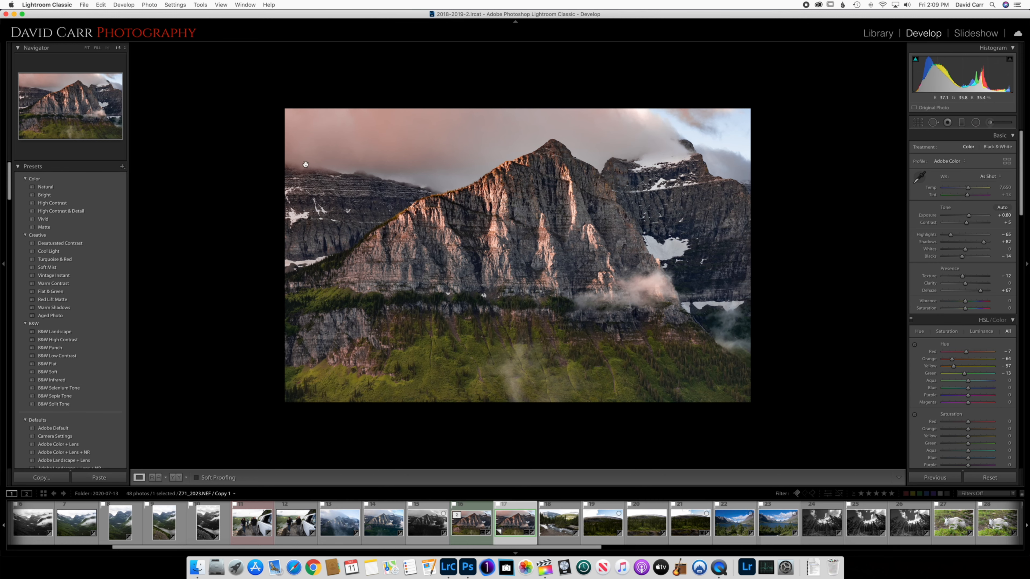
key("l")
key("l")
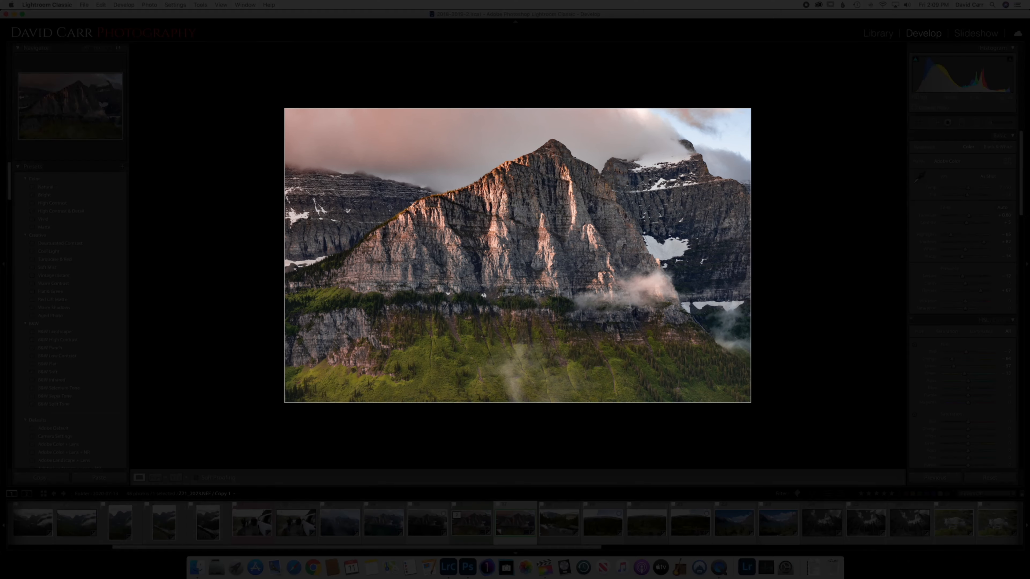